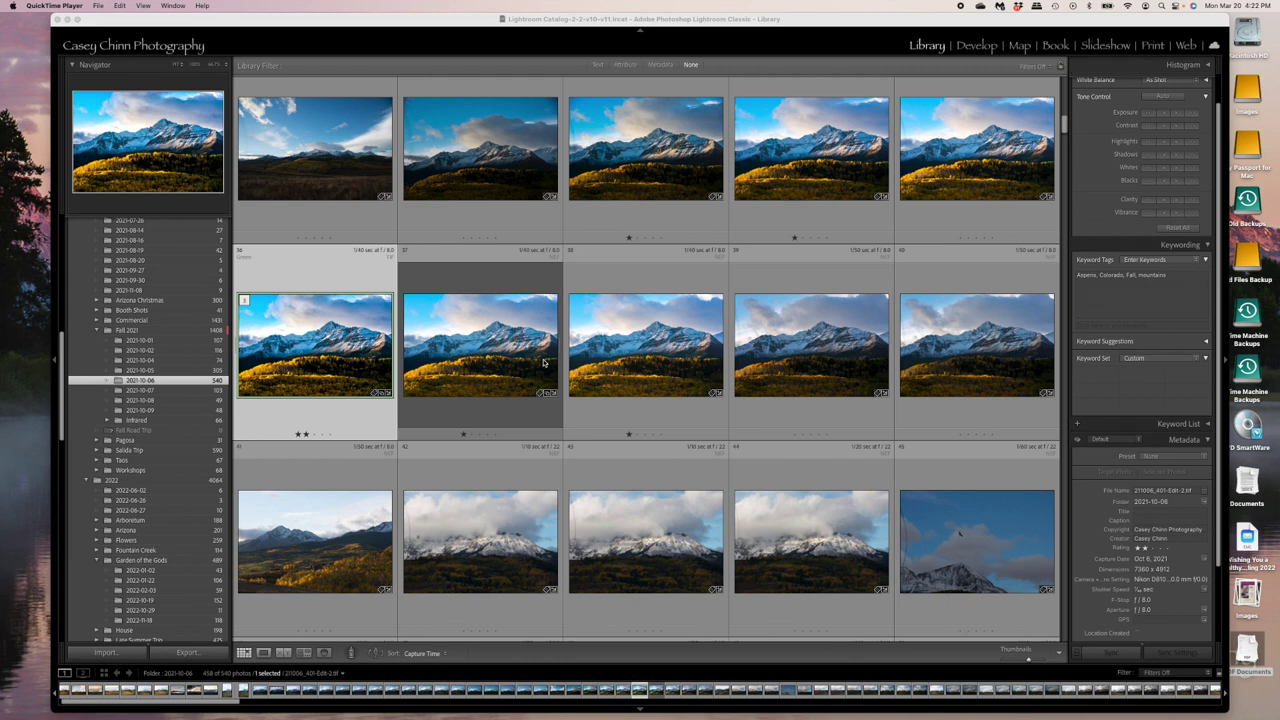
Send the 2021-10-06 mountain photo from Lightroom Classic to Photoshop 2021, skipping the Edit Photo options.
scroll(544, 363, "up", 1)
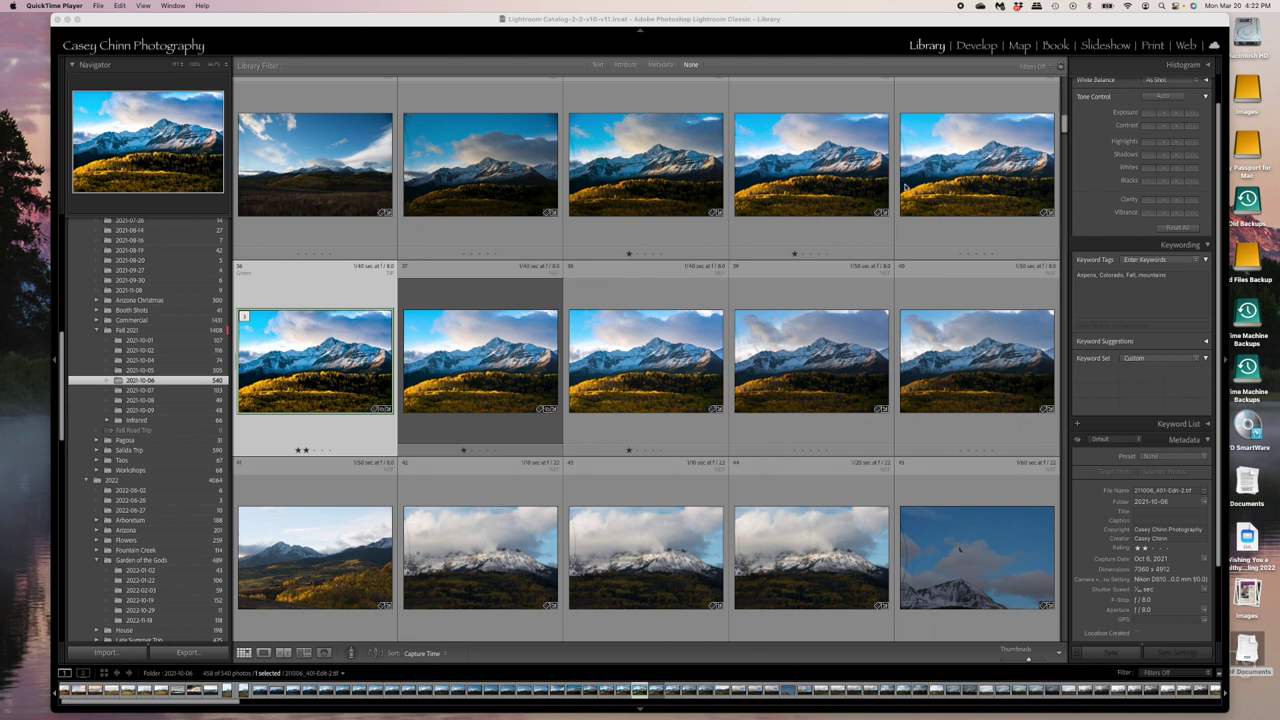
left_click(503, 387)
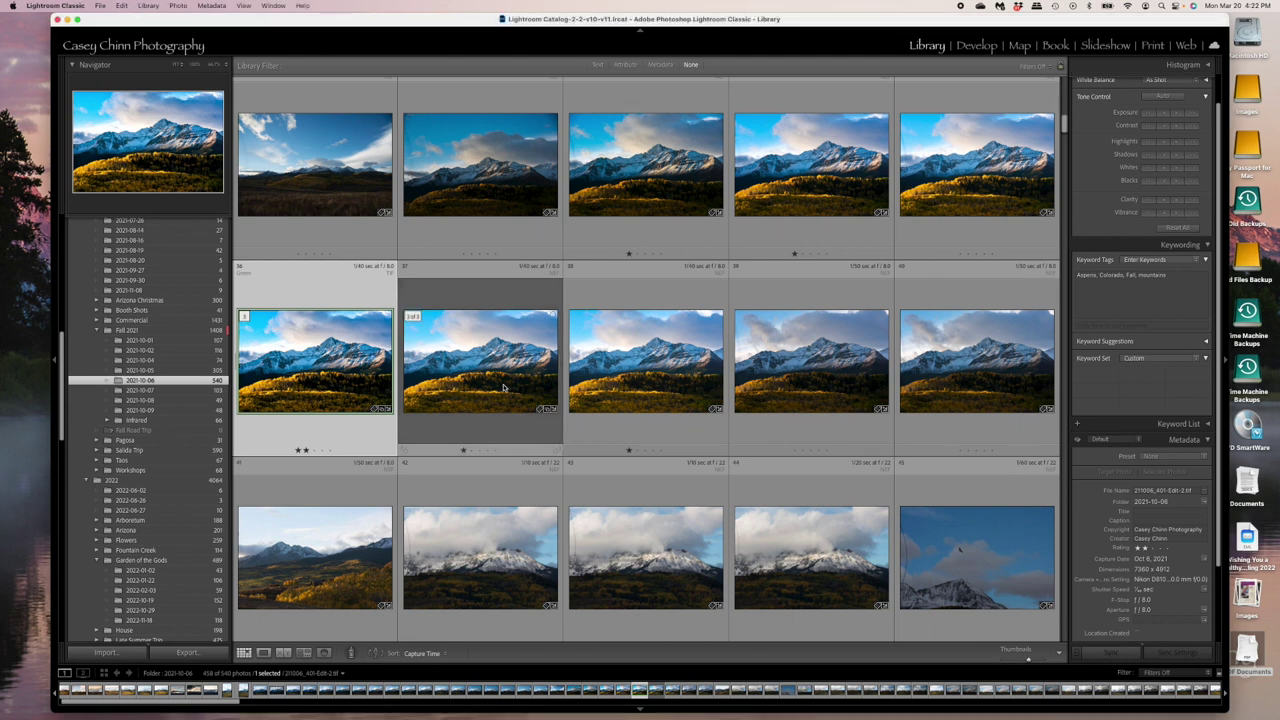
right_click(340, 384)
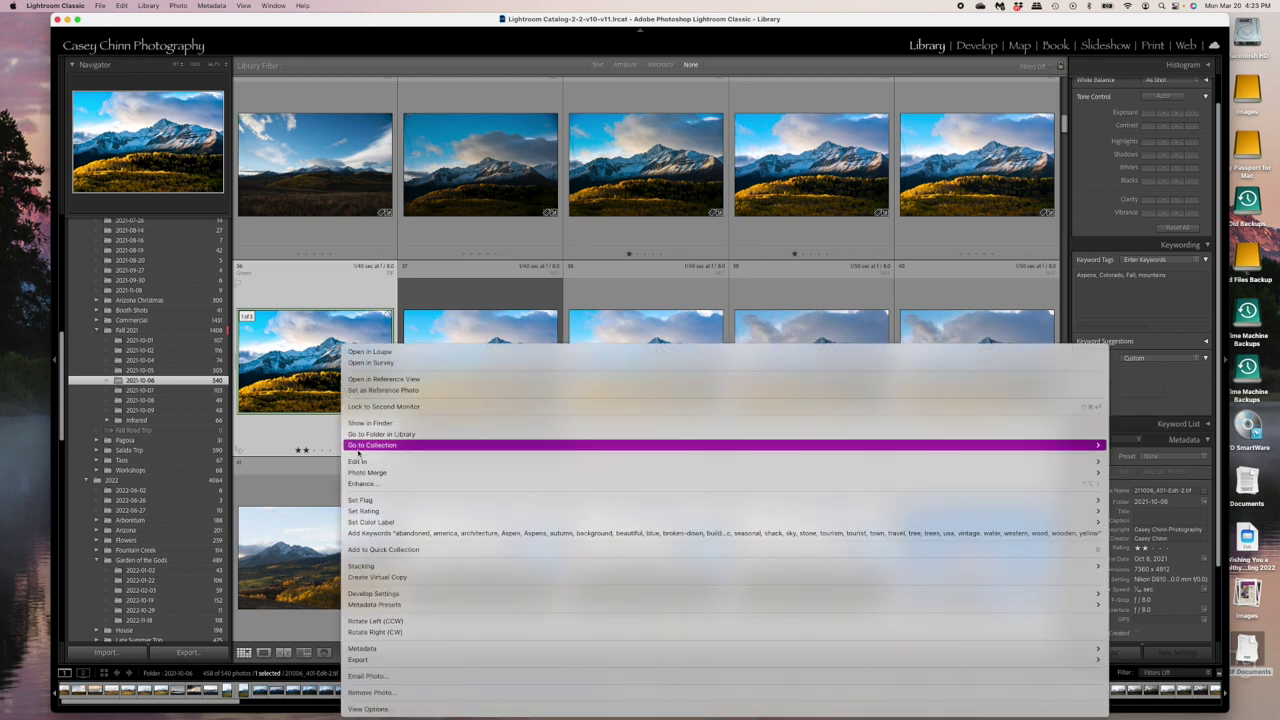
mouse_move(358, 460)
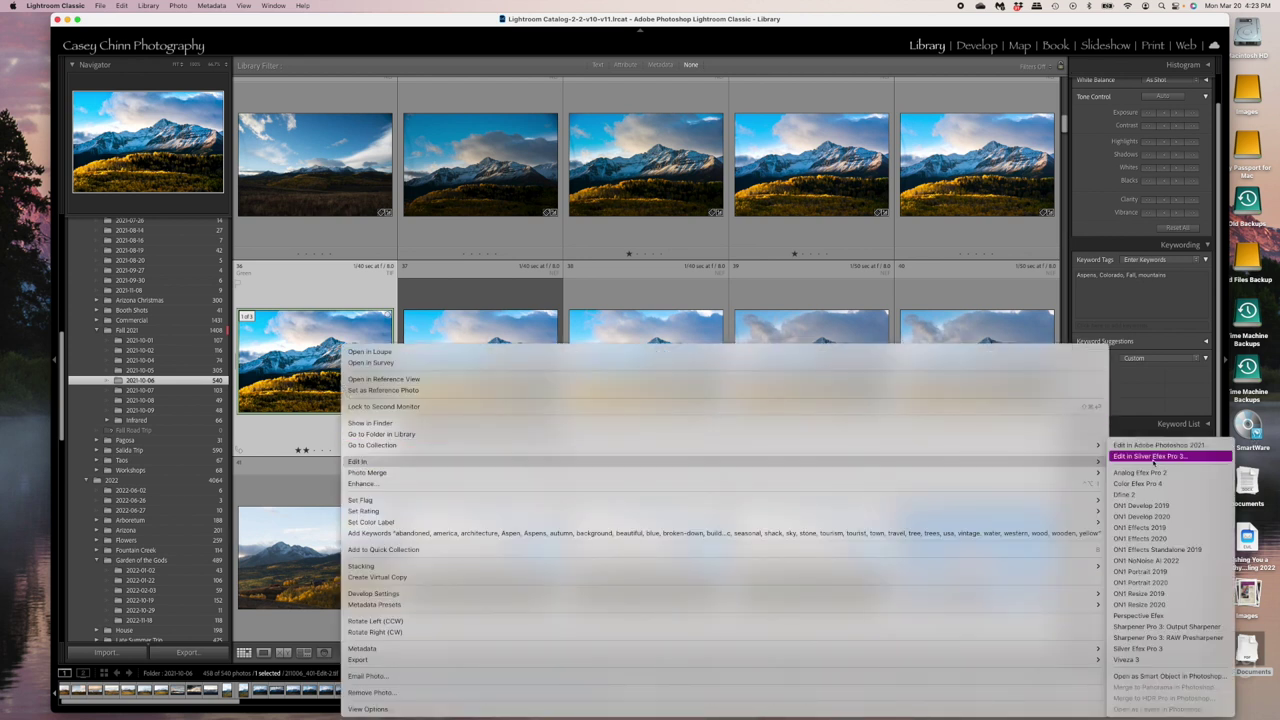
left_click(1148, 445)
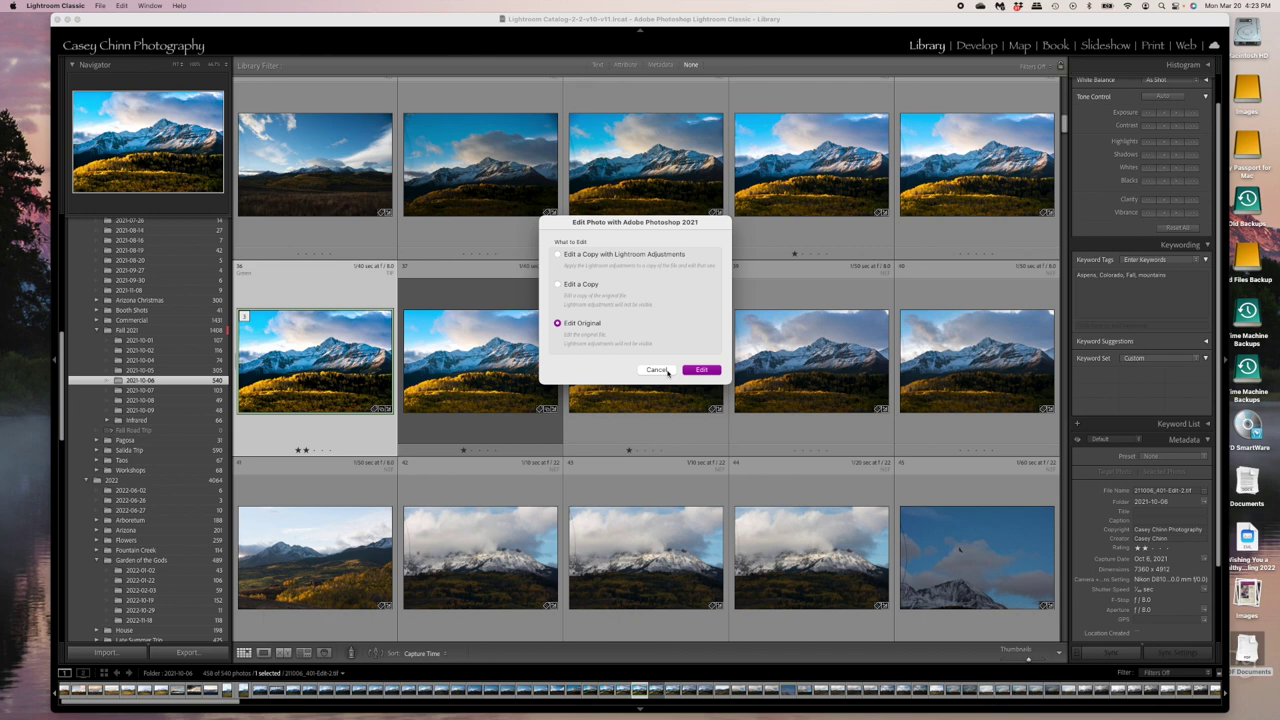
left_click(657, 370)
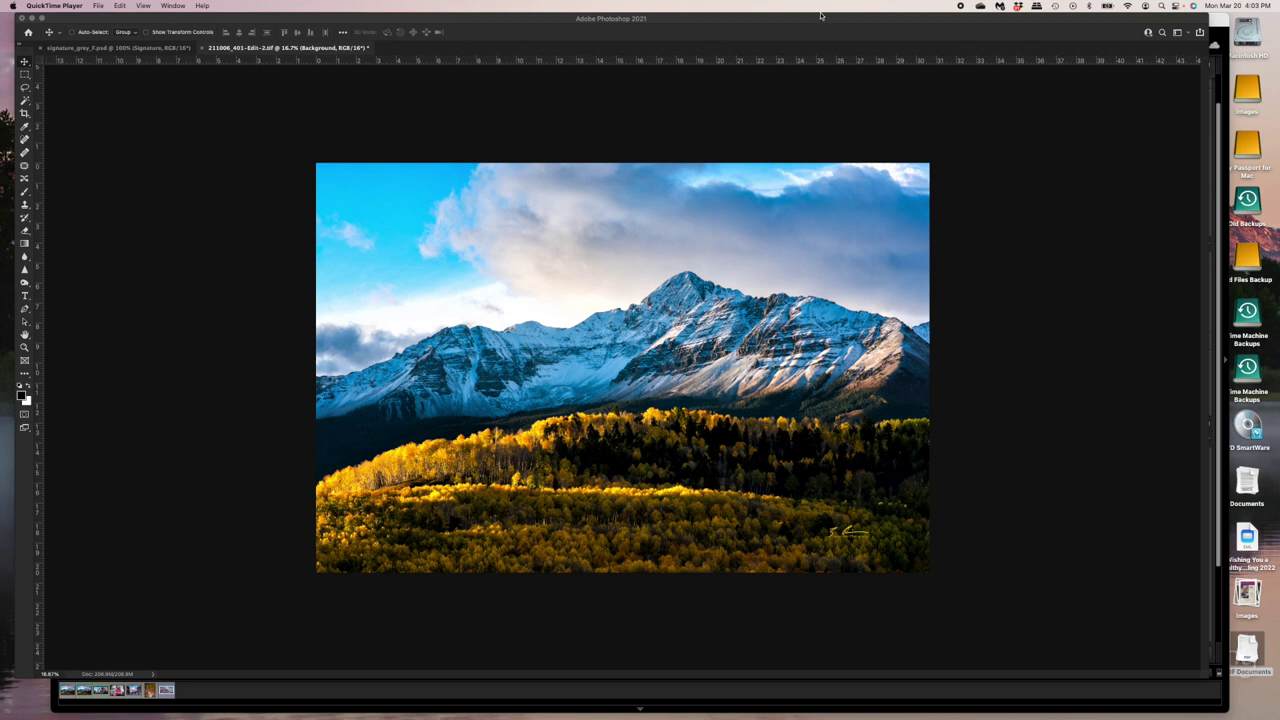
Toggle Layer 1's visibility off and on to check the grey signature in the corner.
left_click(1051, 27)
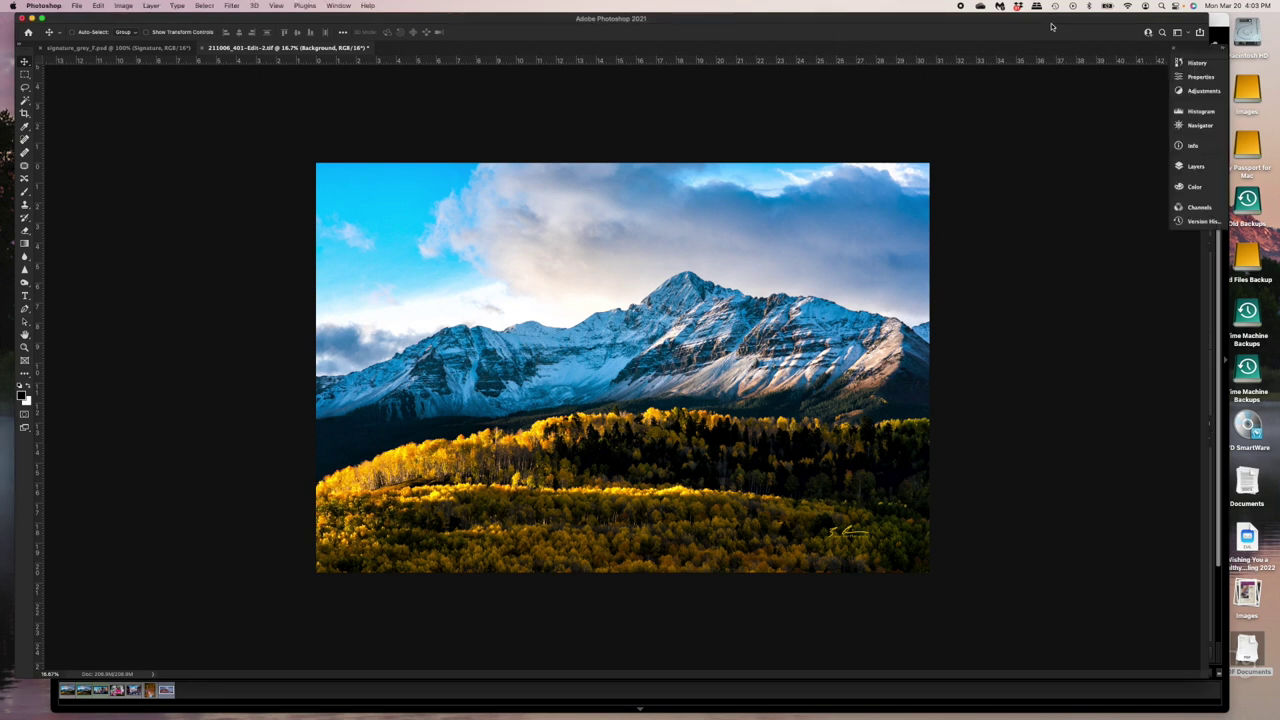
left_click(1192, 166)
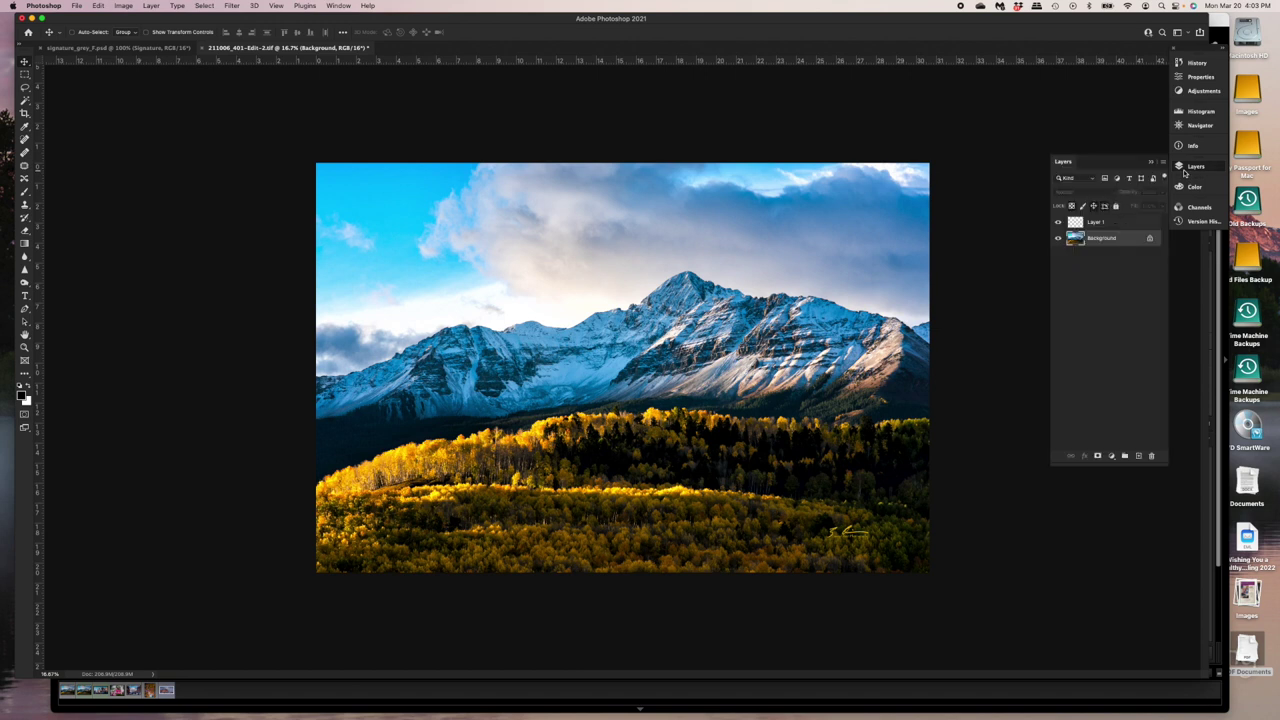
left_click(1058, 221)
left_click(1058, 221)
left_click(1150, 163)
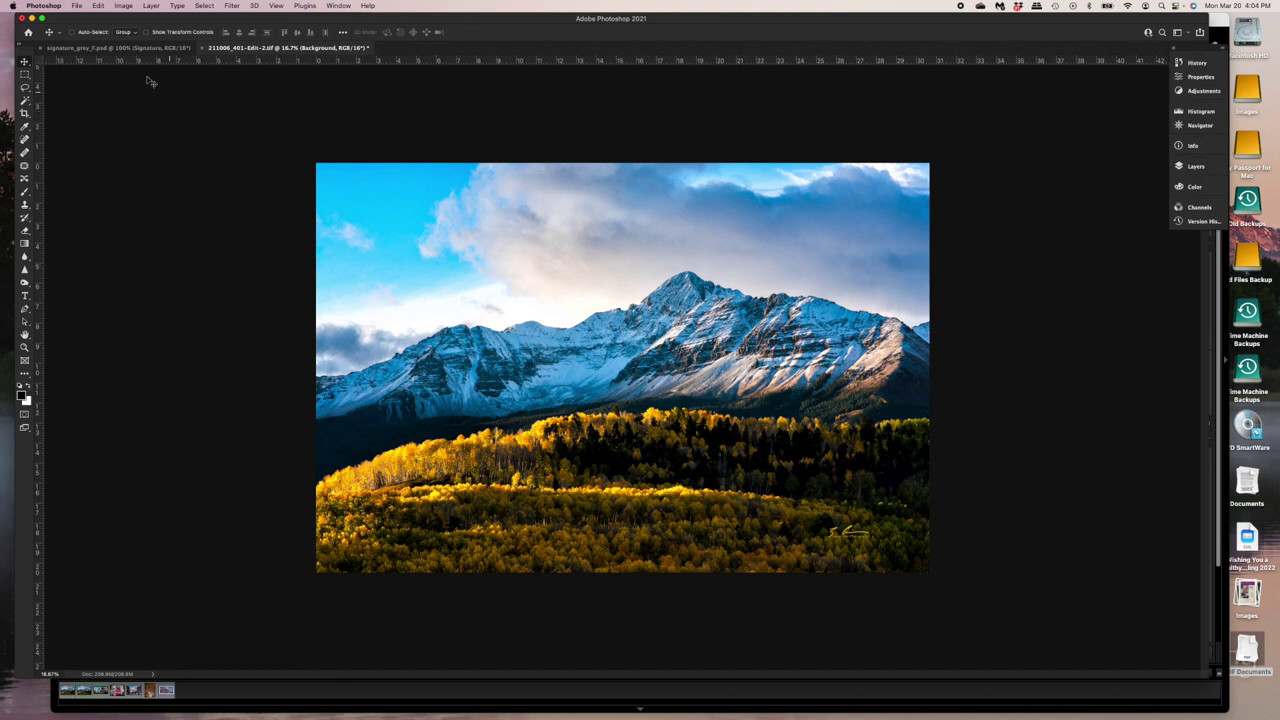
Bring up the File menu.
left_click(76, 6)
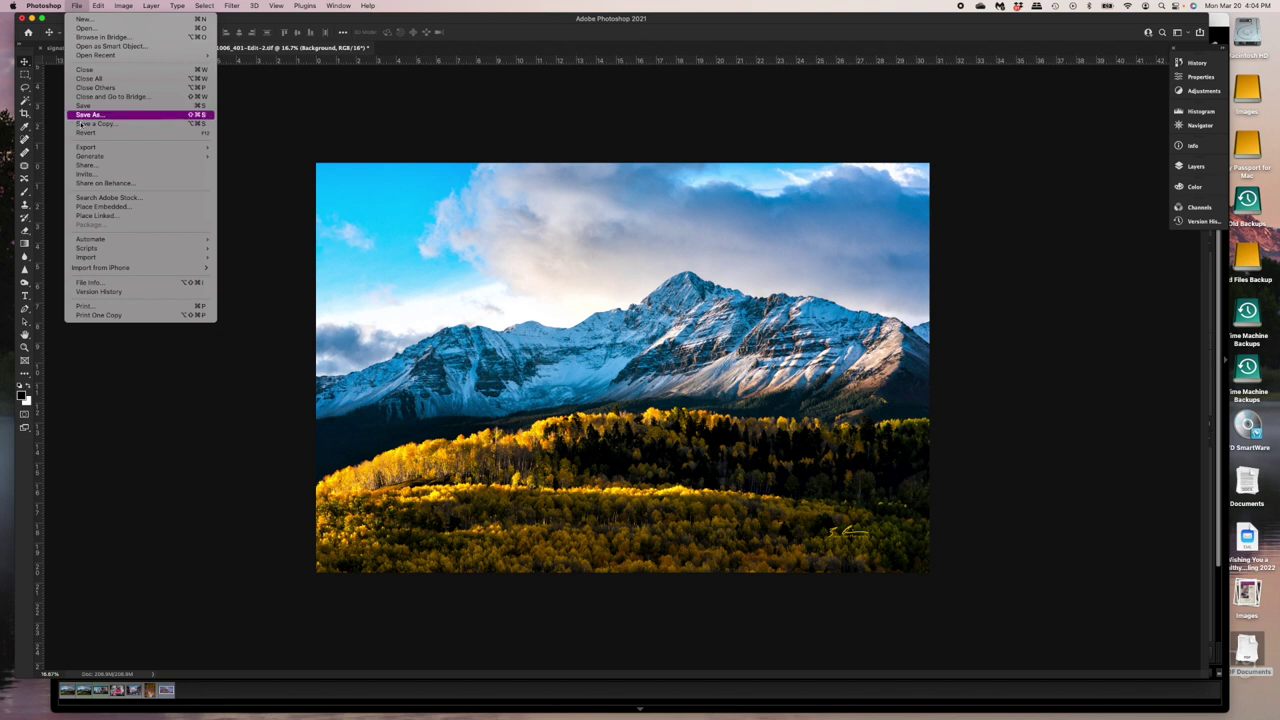
left_click(322, 92)
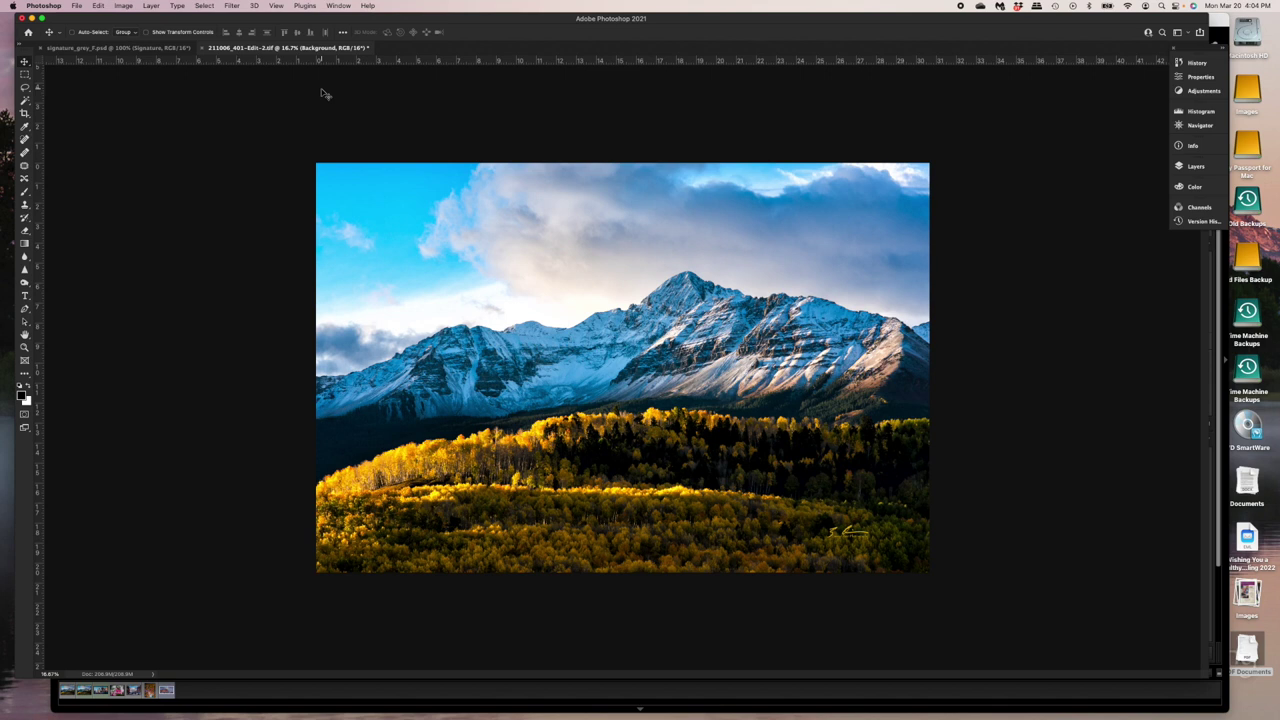
left_click(76, 5)
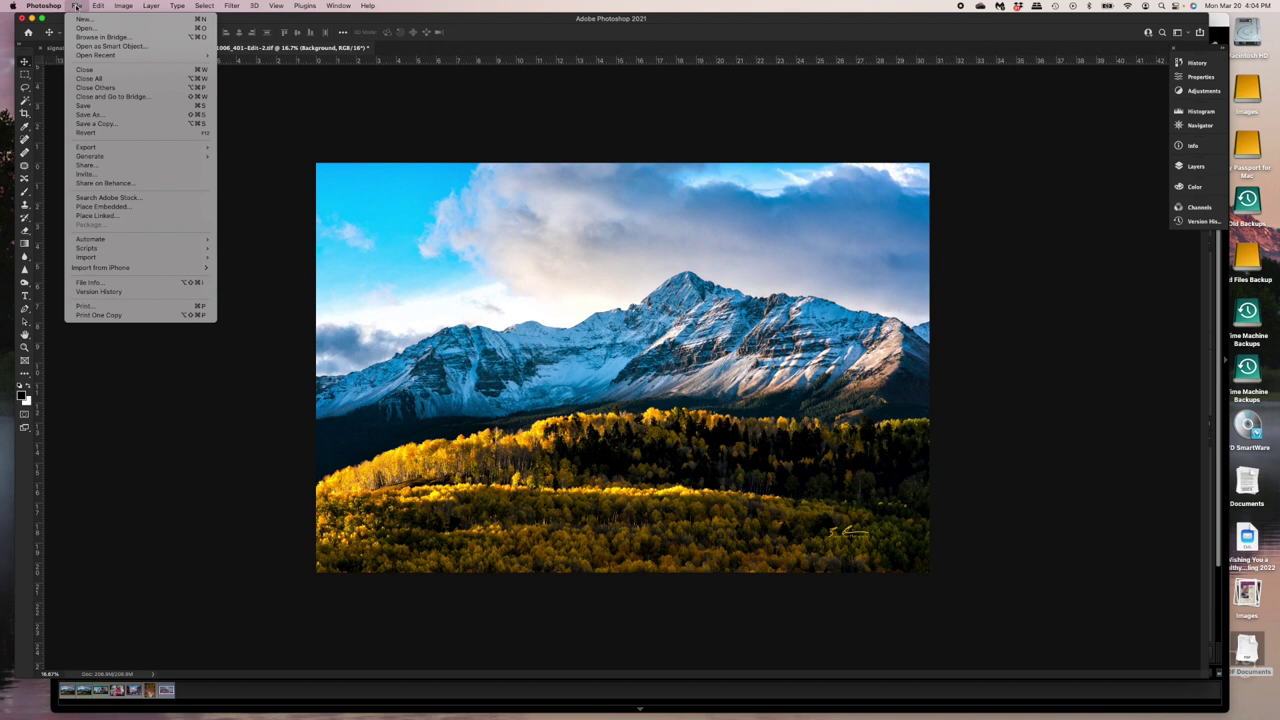
Set the Export As JPG to Very Good quality at 1200 px width (1200 × 801).
mouse_move(85, 150)
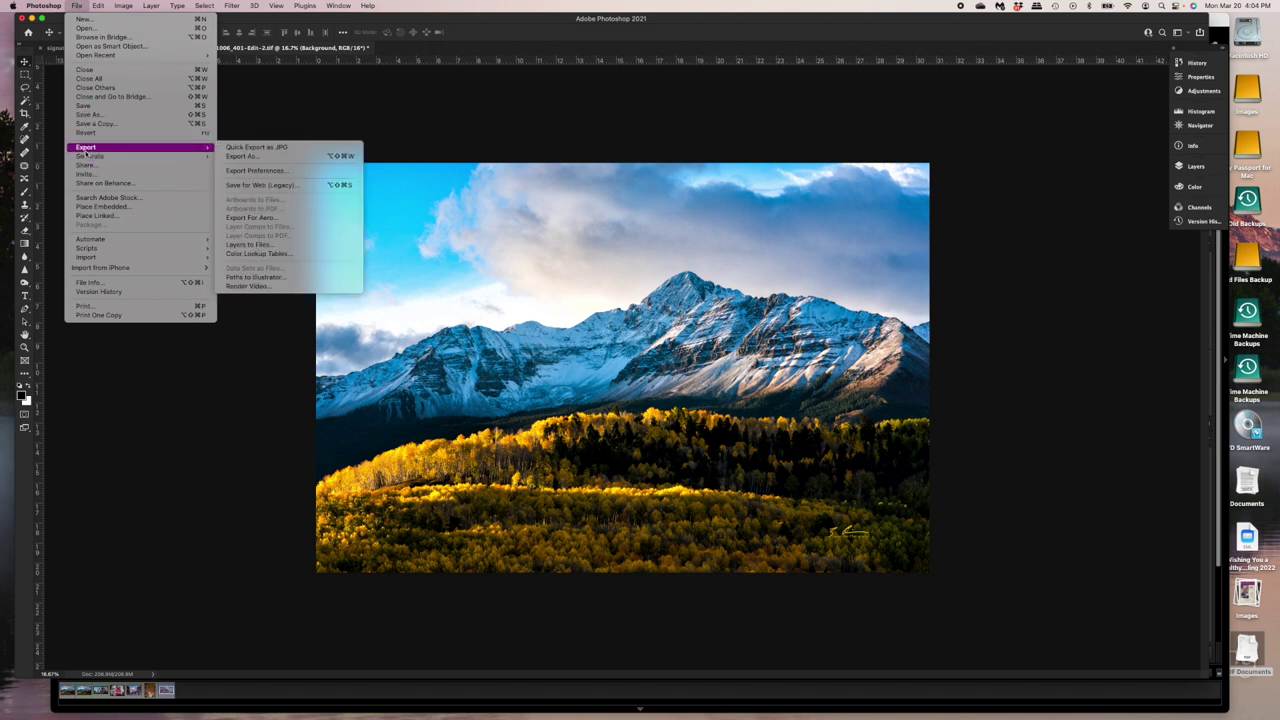
left_click(237, 158)
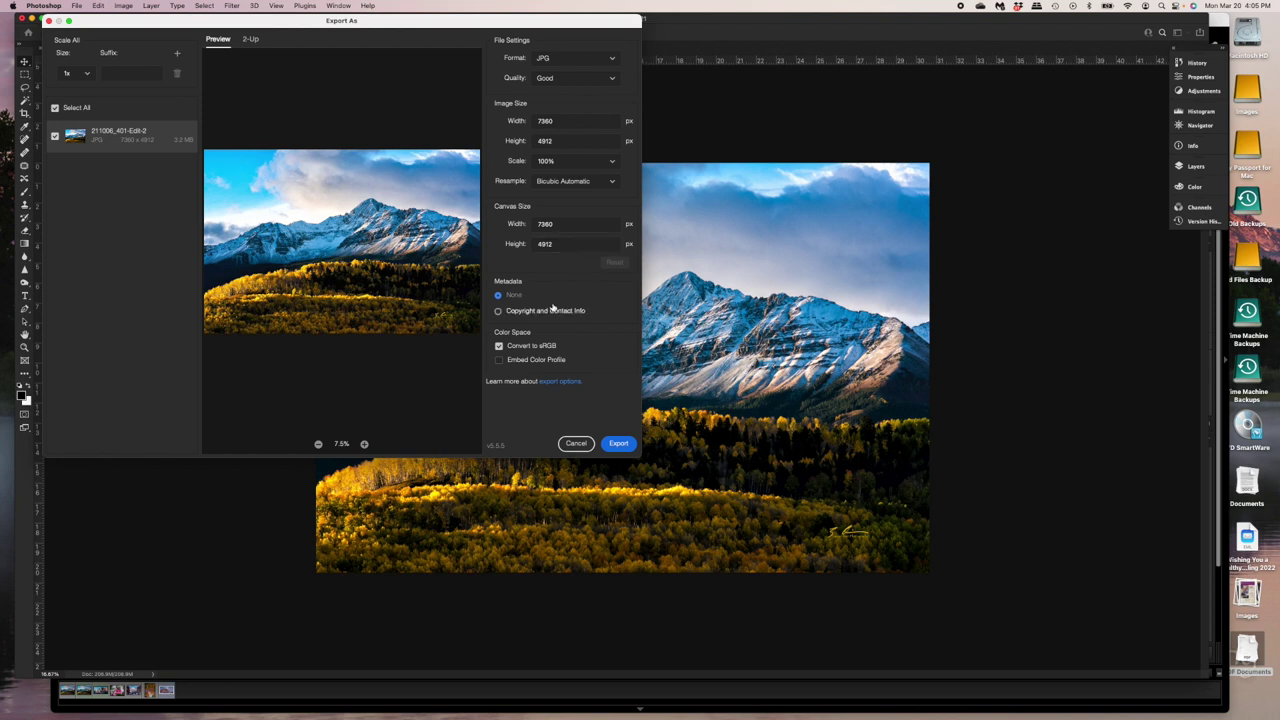
left_click(614, 78)
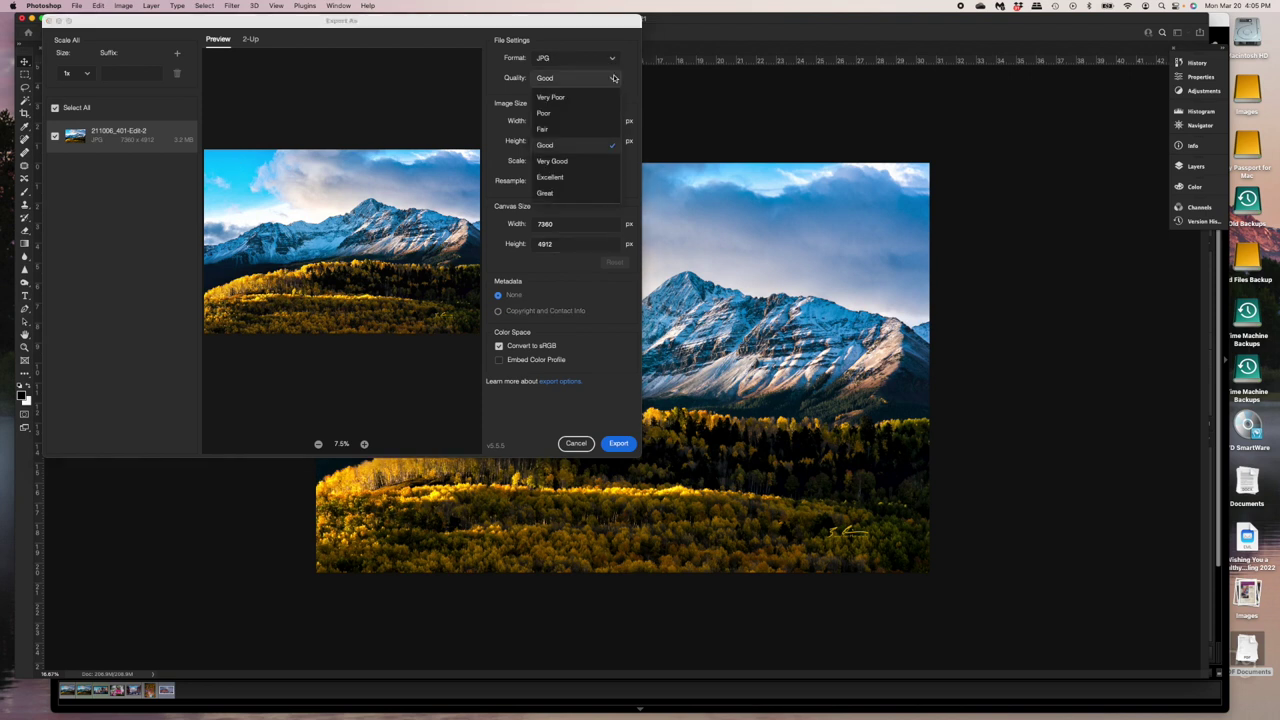
left_click(563, 163)
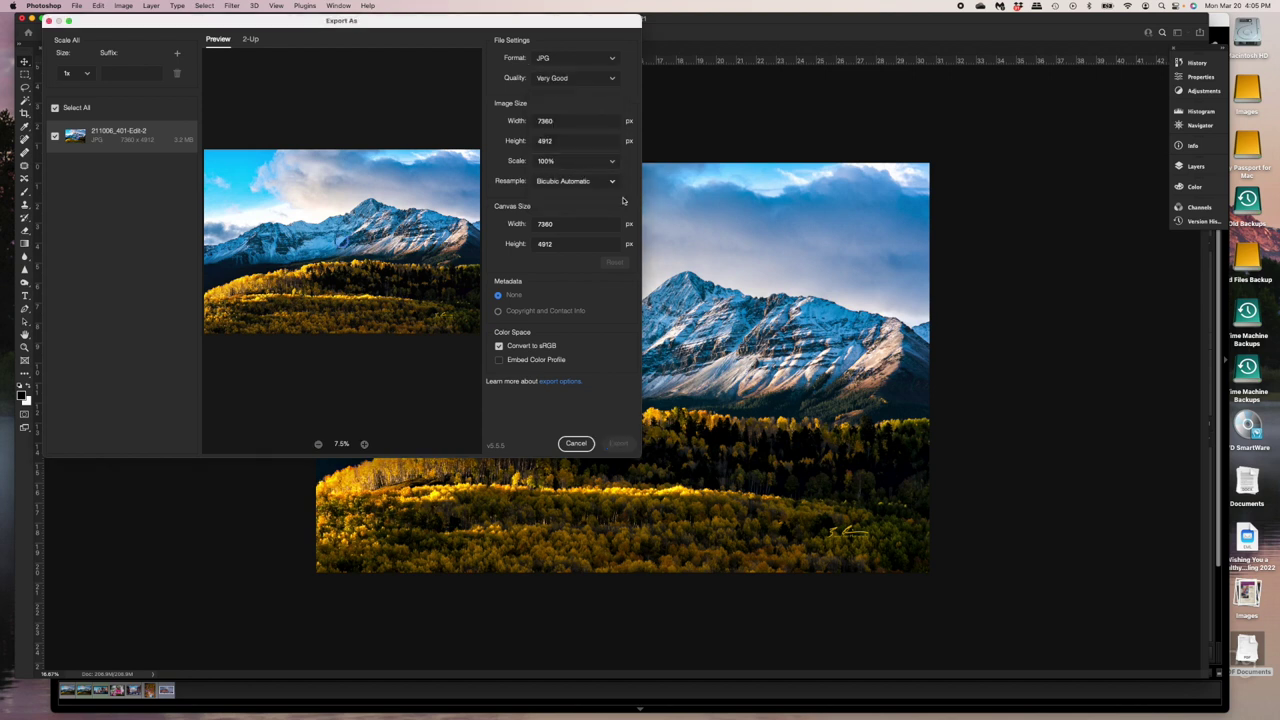
double_click(576, 121)
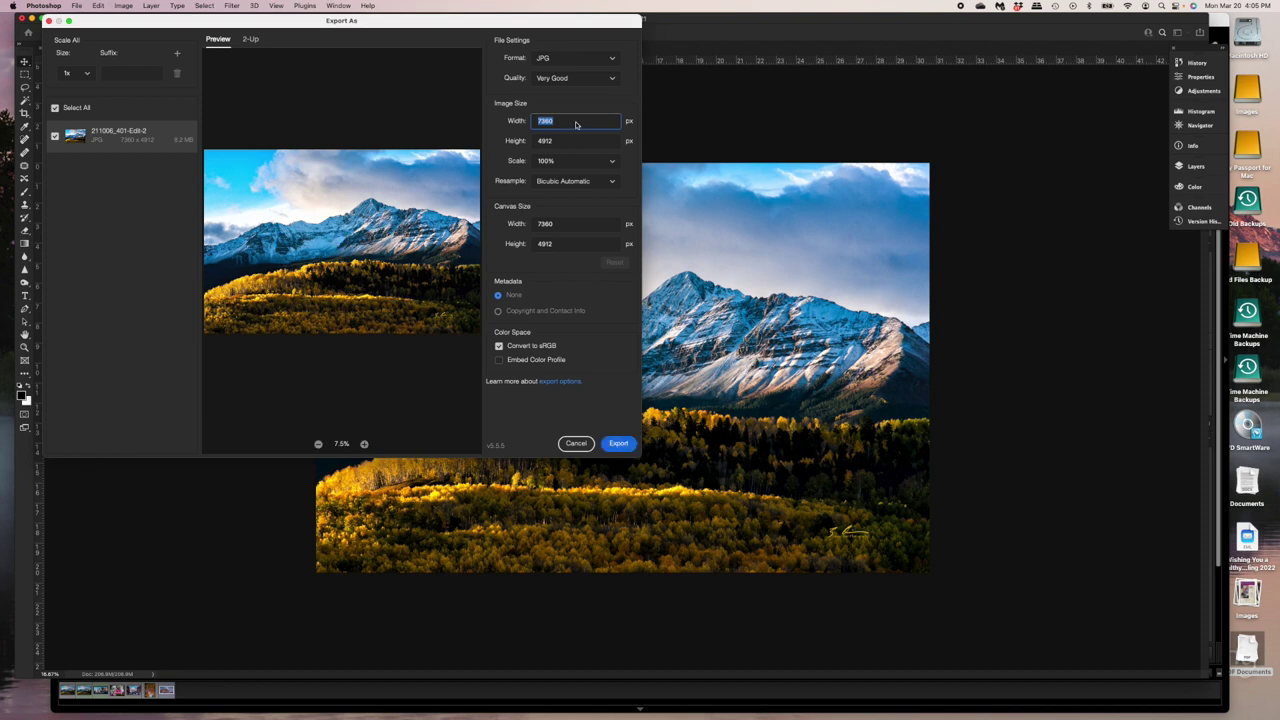
type("1200")
left_click(588, 108)
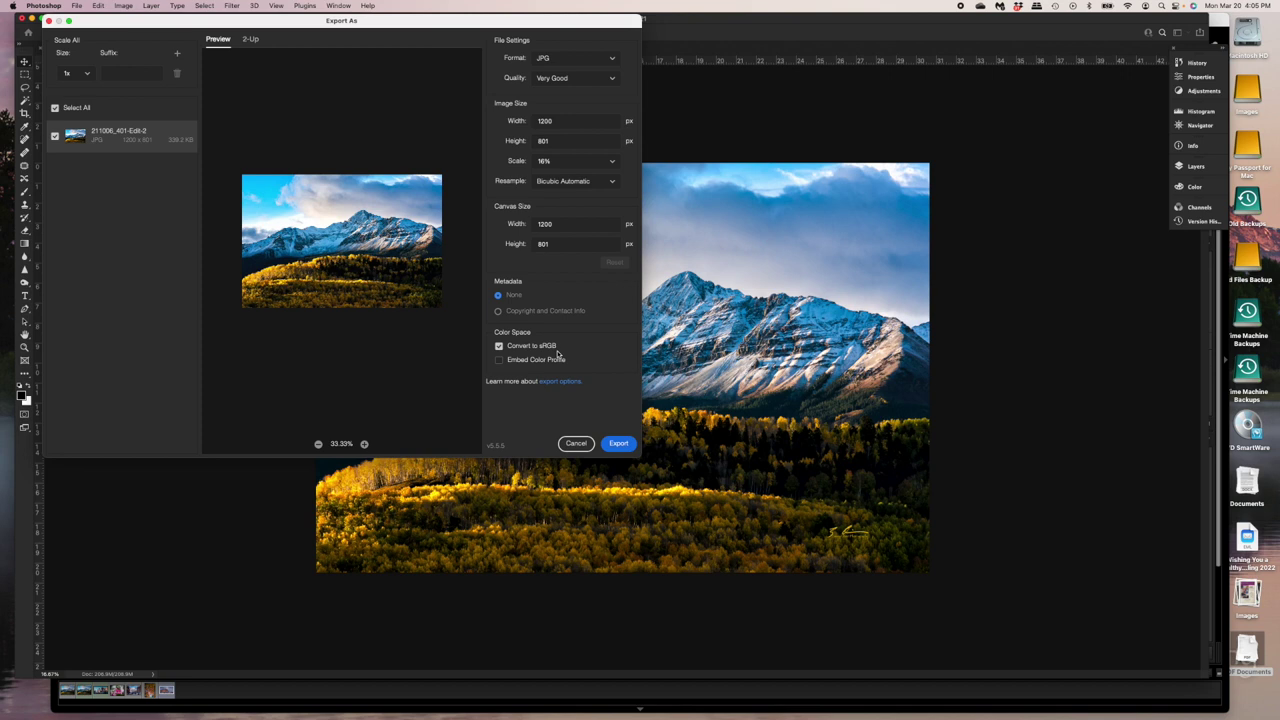
Cancel the 1200 px Very Good JPG export.
left_click(577, 446)
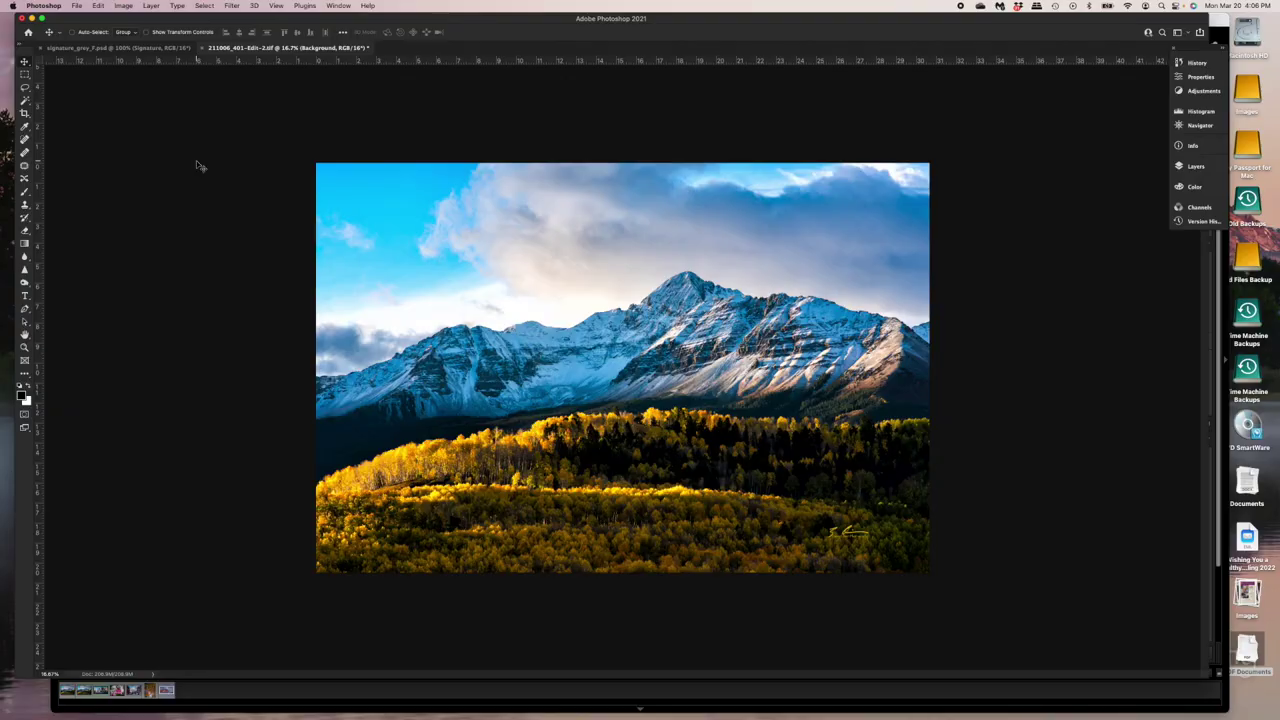
Set a full-size 7360 × 4912 Great-quality JPG export with embedded profile and no sRGB conversion.
left_click(78, 6)
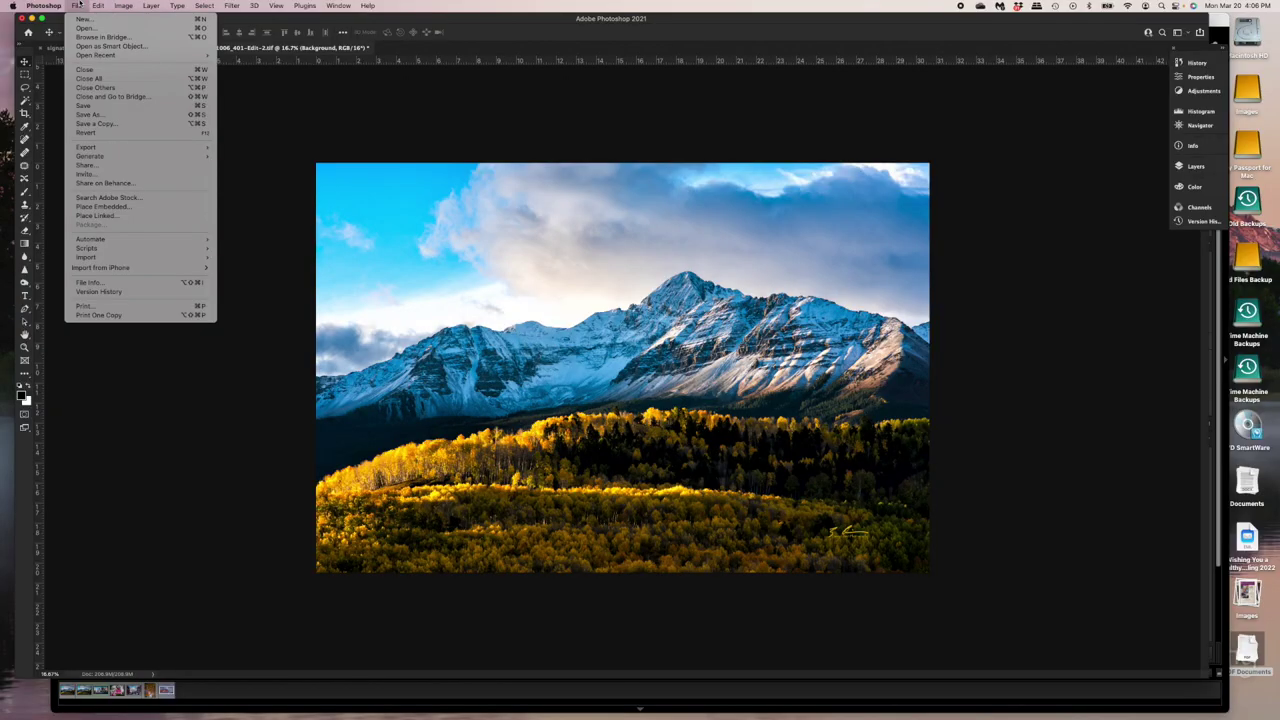
mouse_move(108, 147)
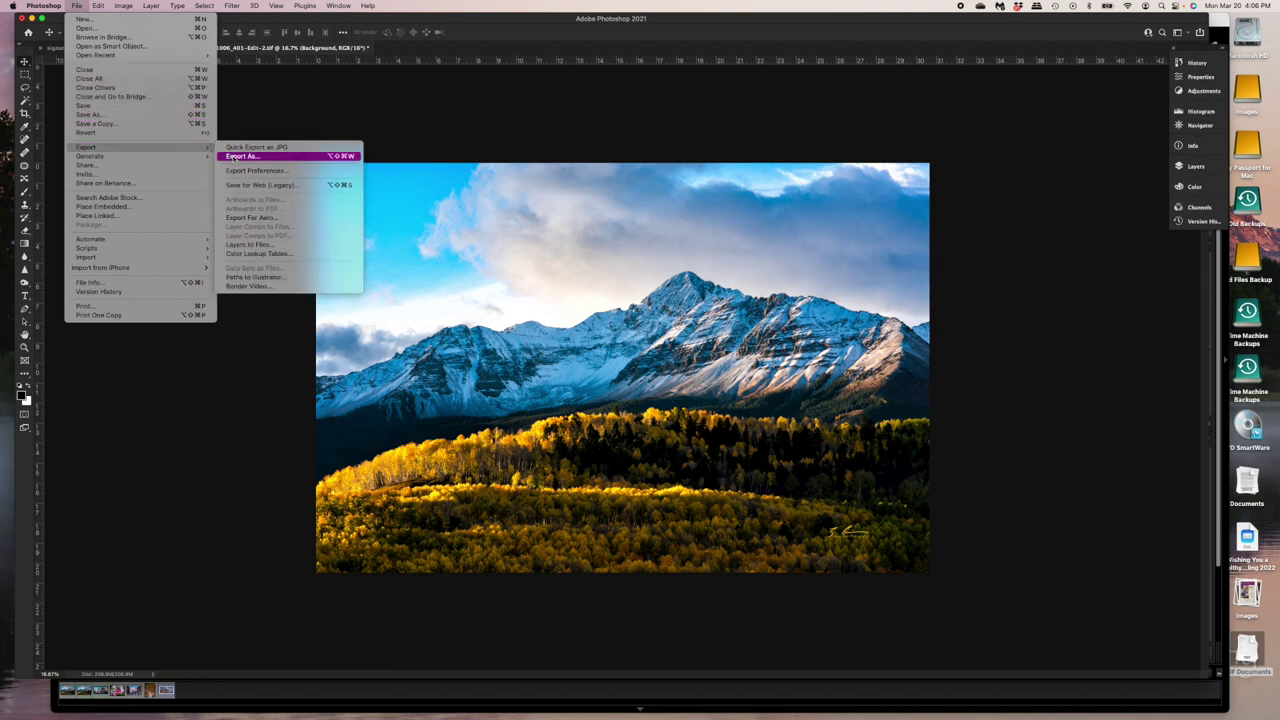
left_click(233, 157)
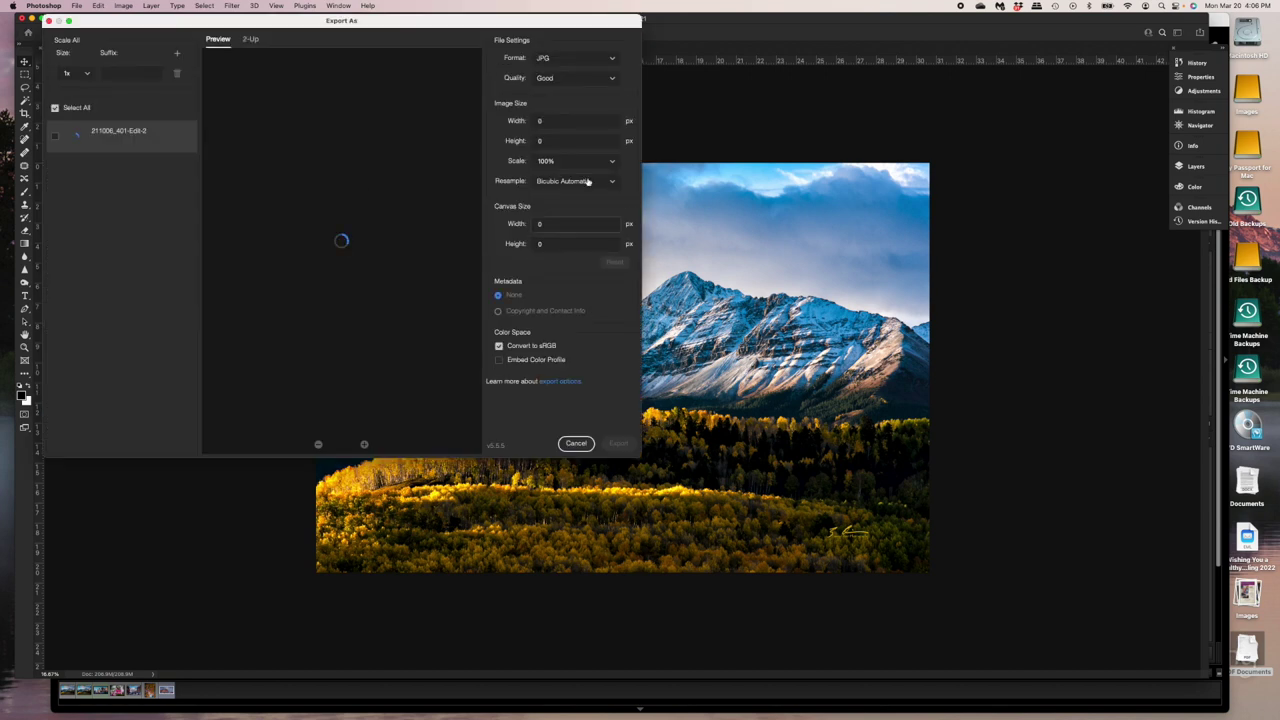
left_click(612, 79)
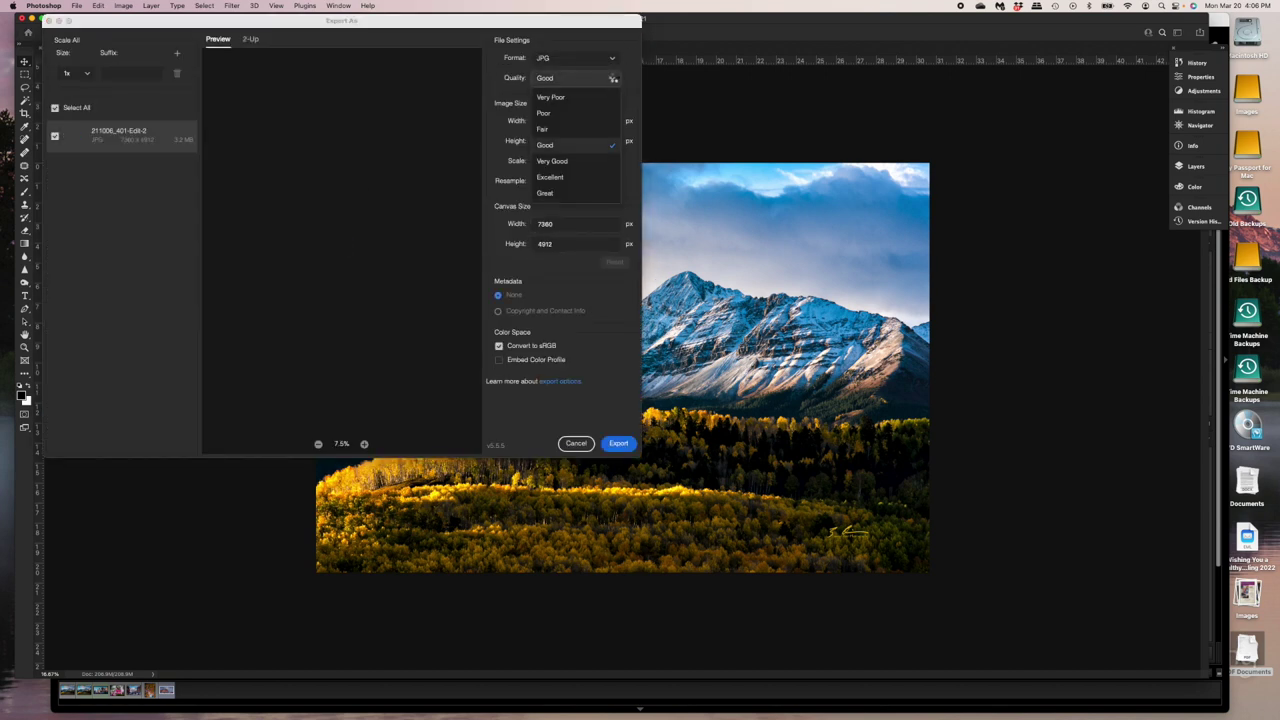
left_click(553, 195)
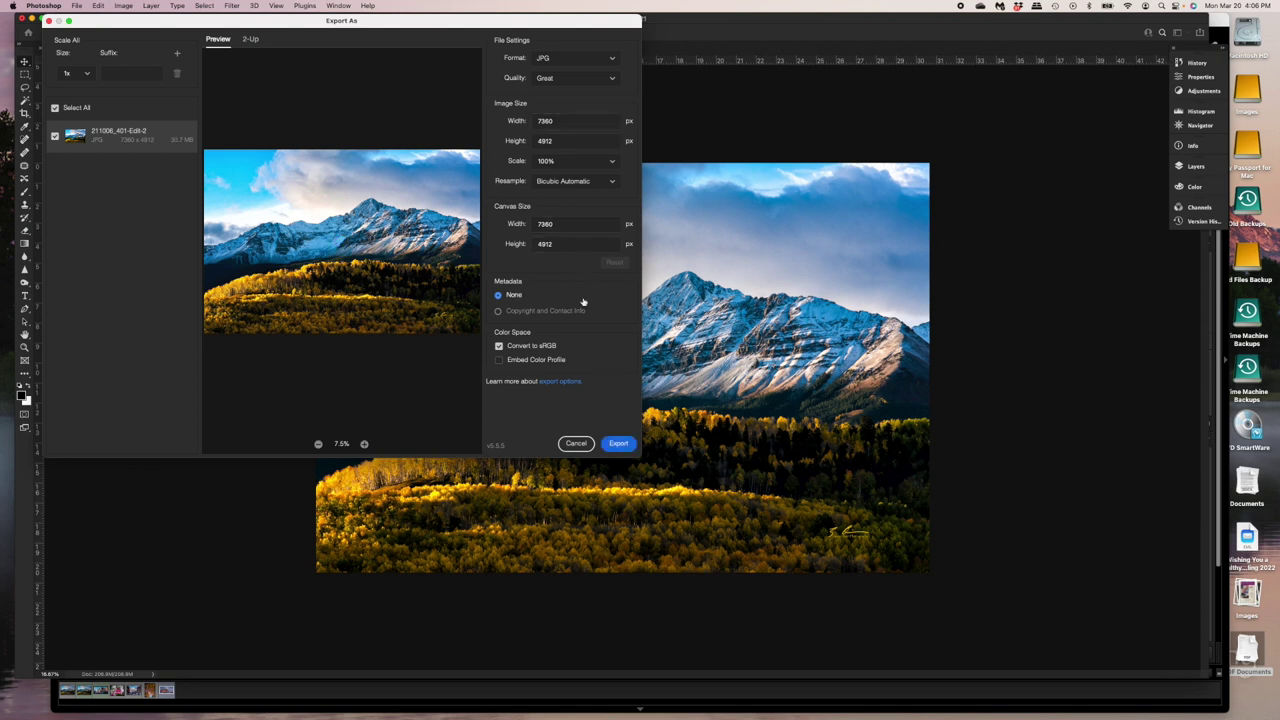
left_click(499, 360)
left_click(498, 346)
Export the JPG to Samples as Wilson Peak-e.jpg, replacing the existing file.
left_click(614, 444)
left_click(617, 444)
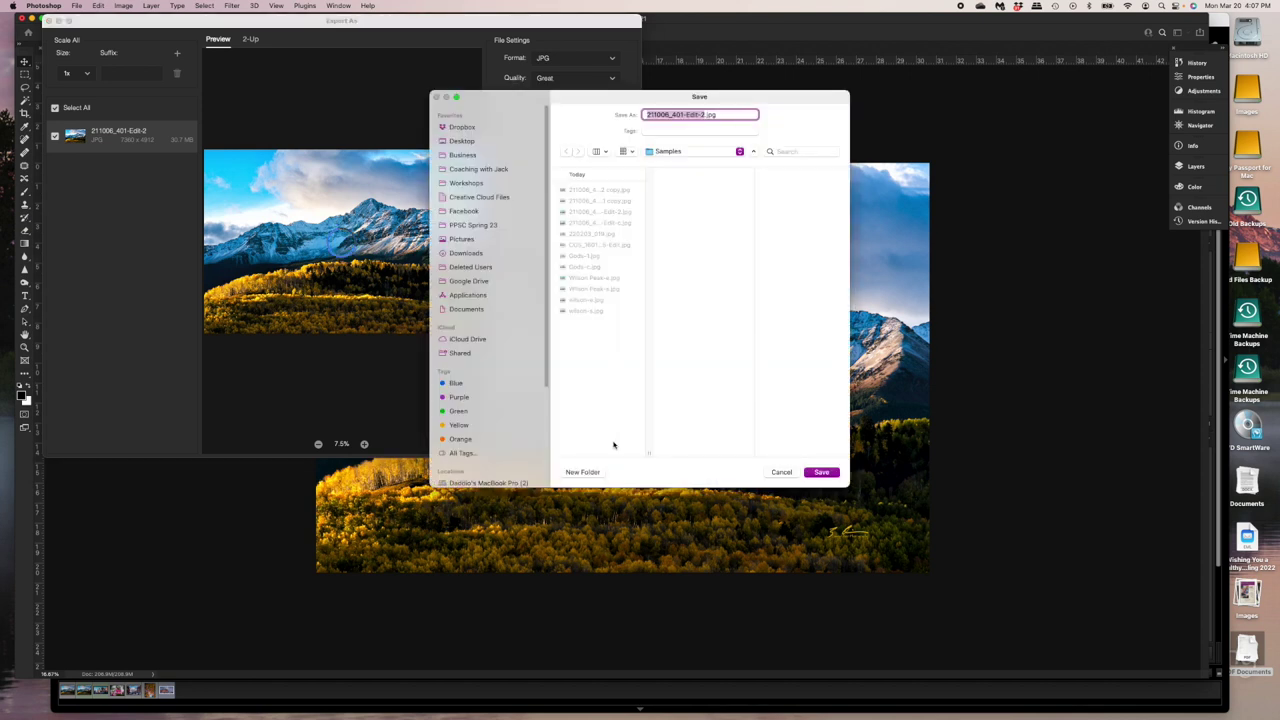
left_click(739, 152)
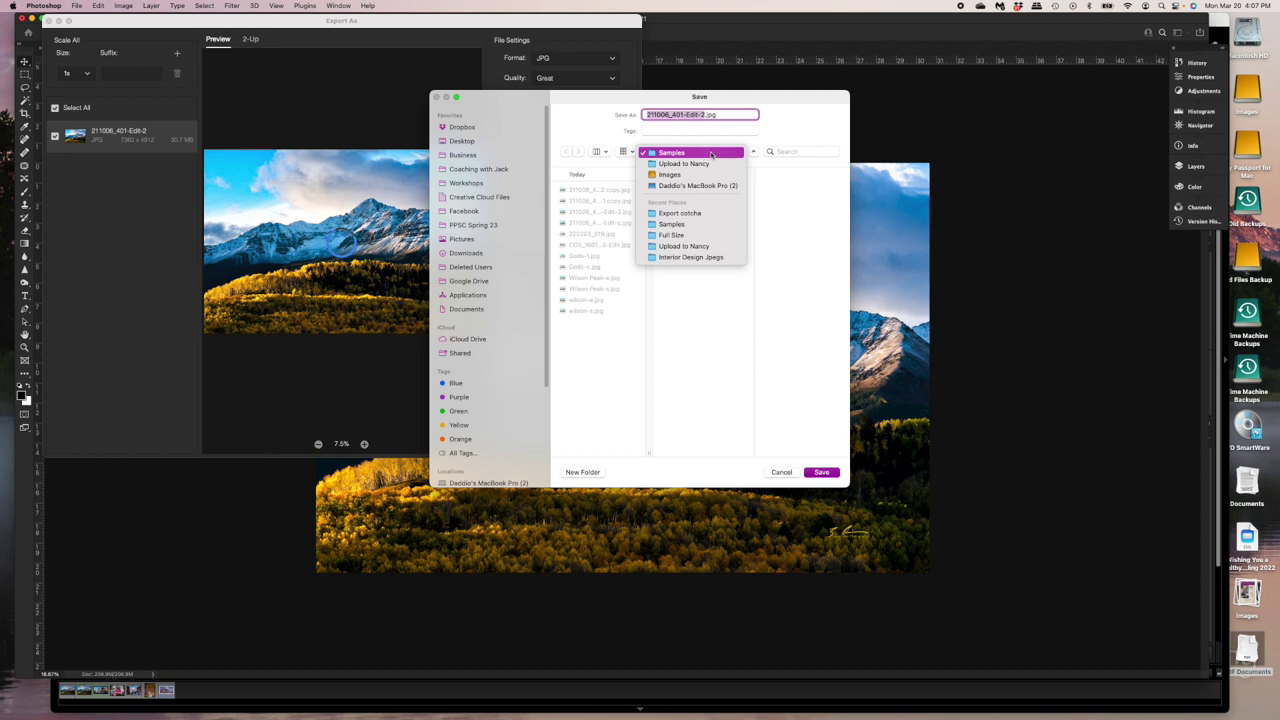
left_click(739, 155)
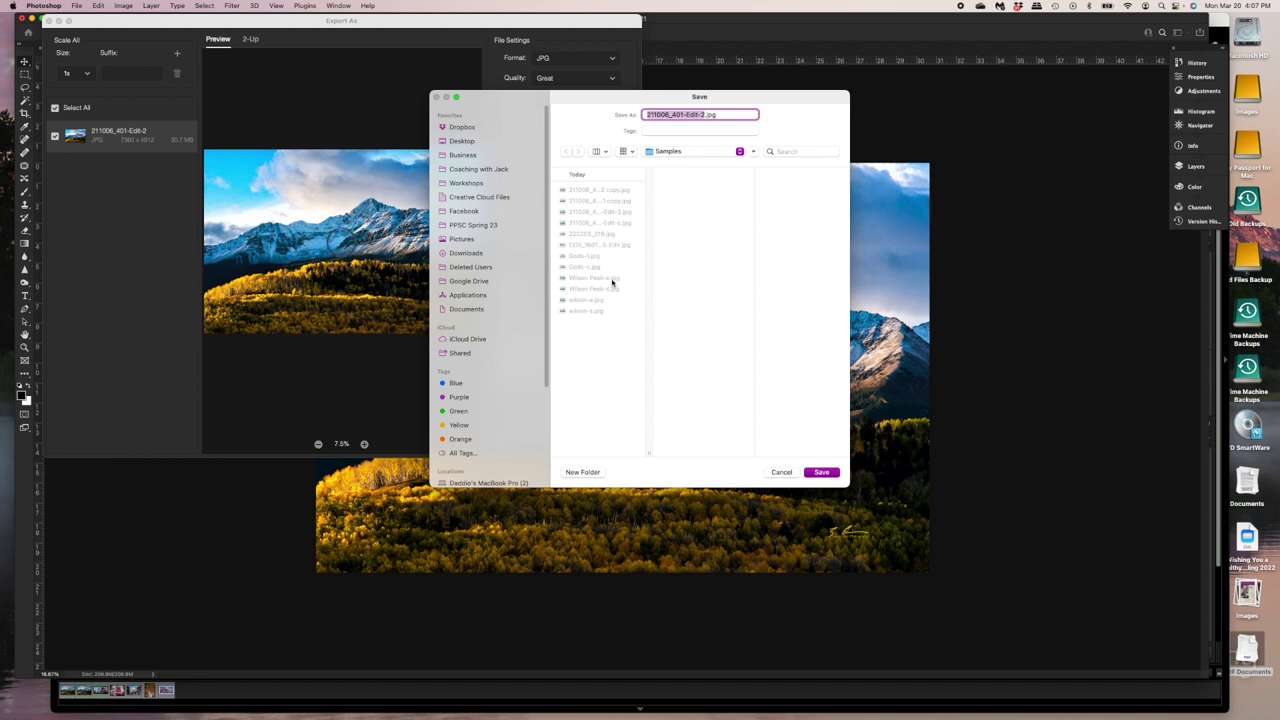
left_click(613, 281)
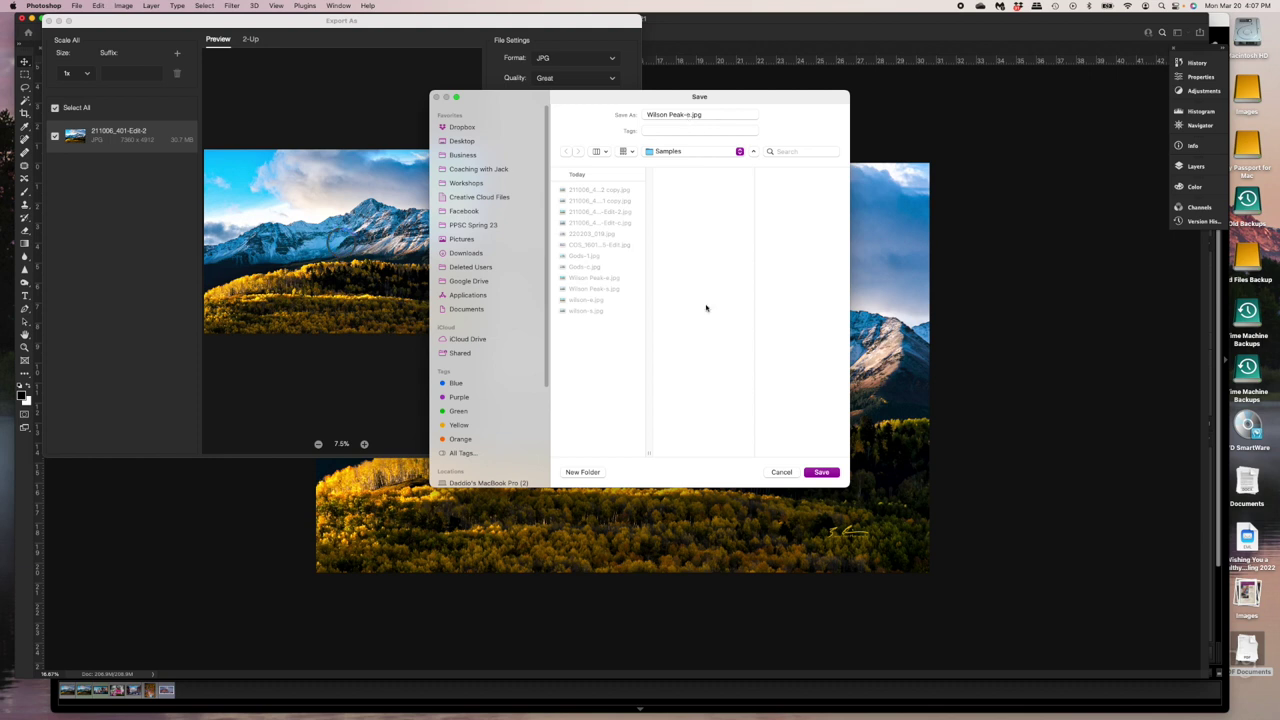
left_click(824, 474)
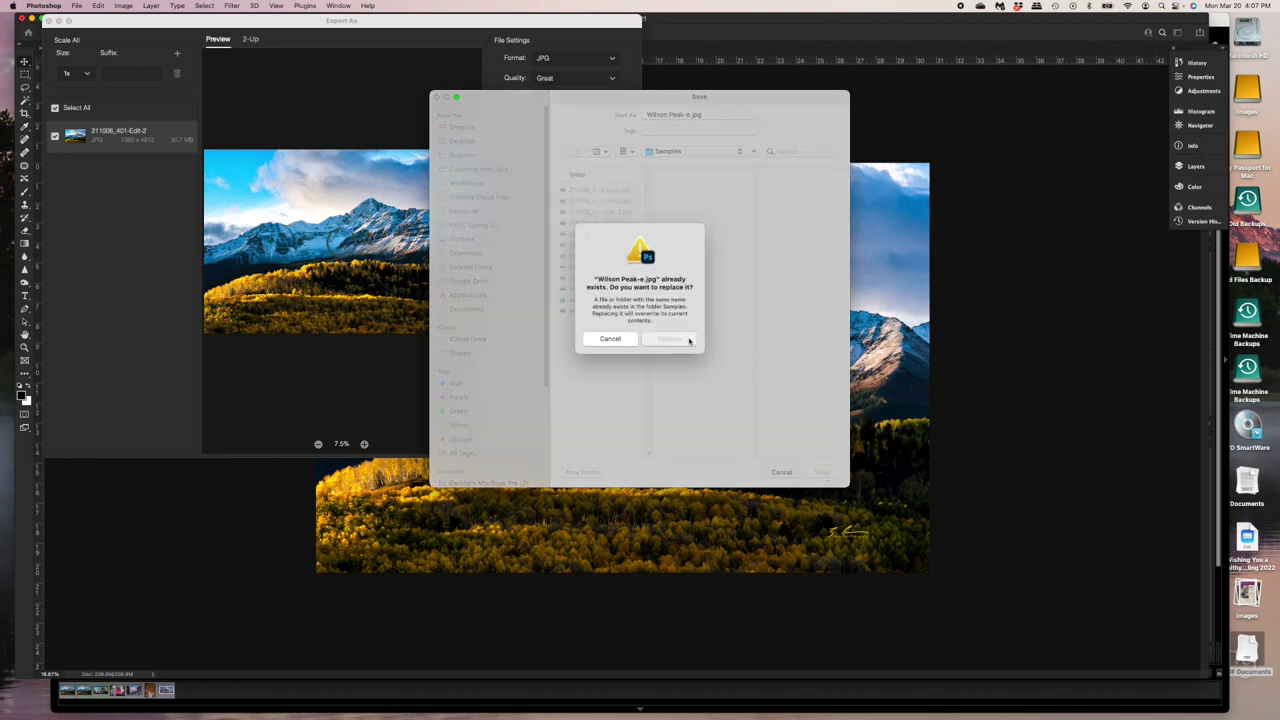
left_click(686, 340)
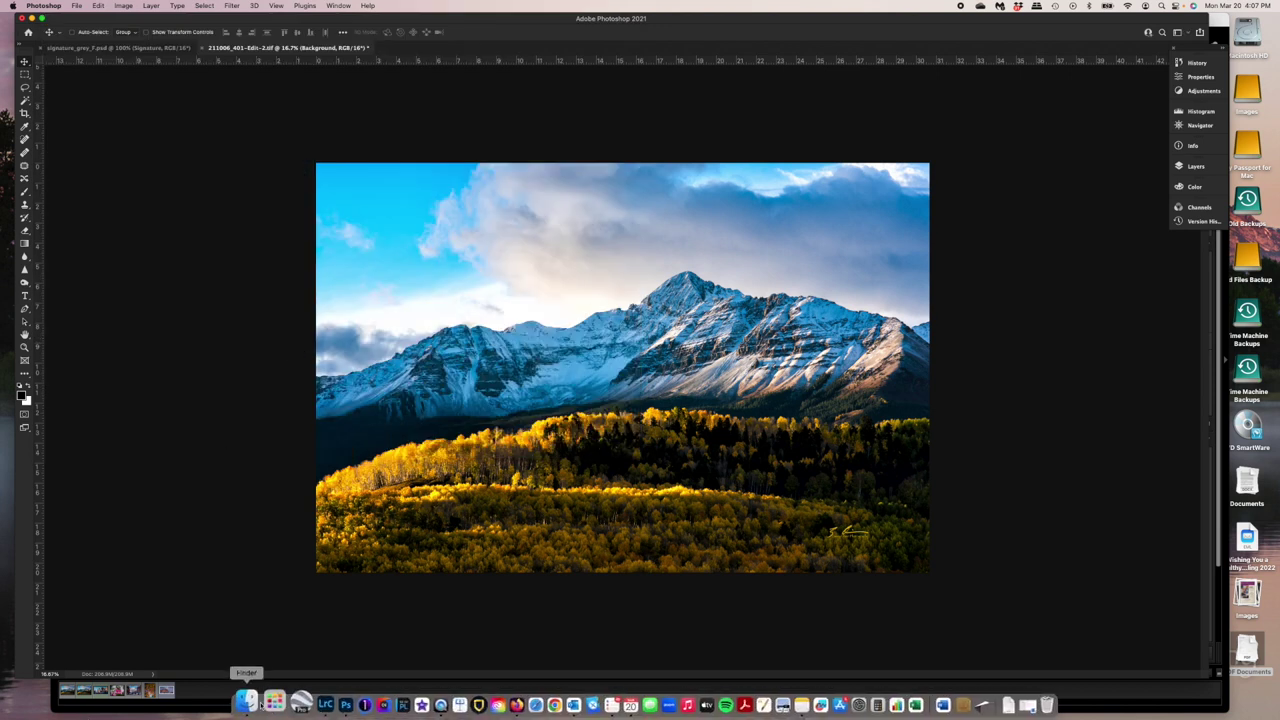
Drag Wilson Peak-e.jpg from Samples in Finder onto the Photoshop Dock icon.
left_click(251, 704)
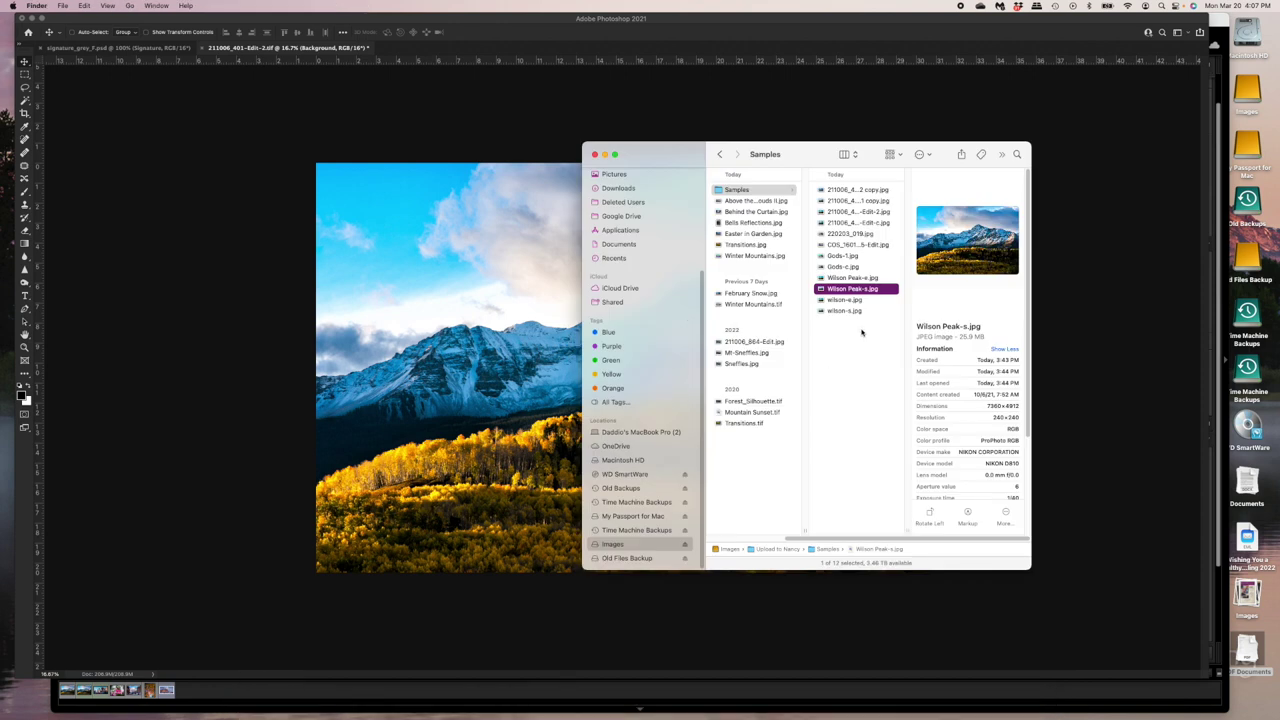
left_click(856, 279)
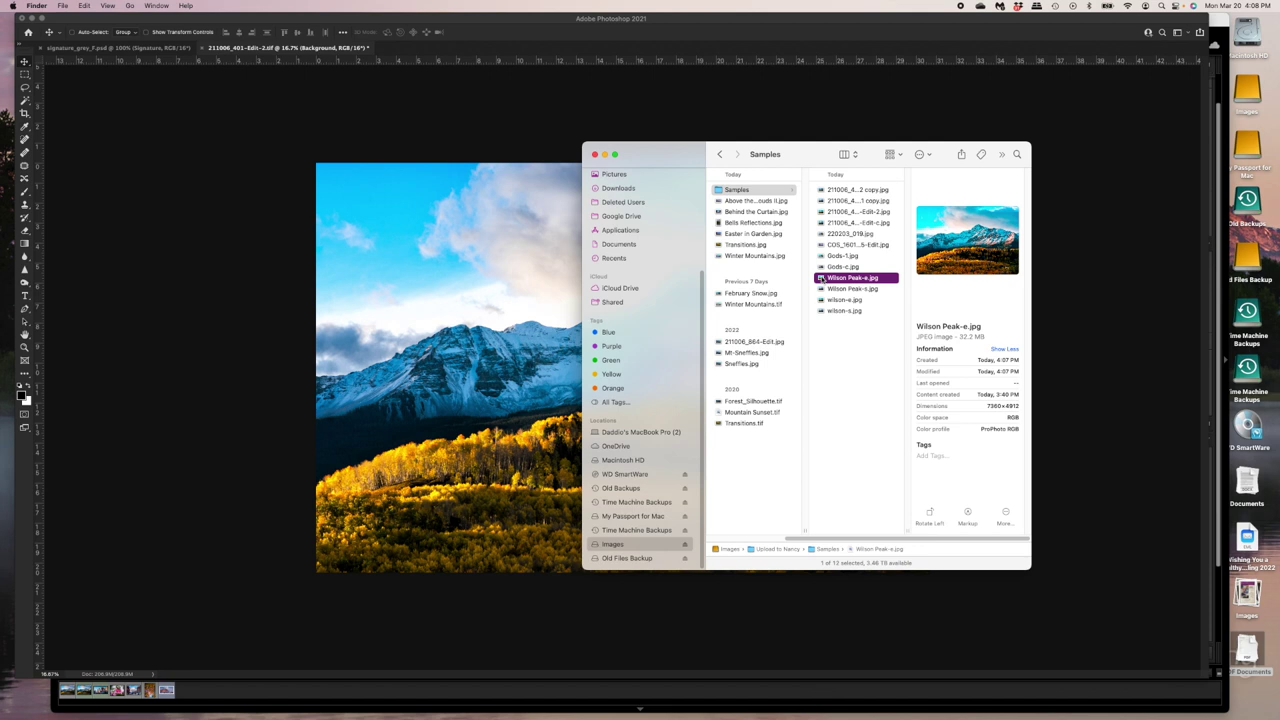
left_click_drag(820, 279, 327, 710)
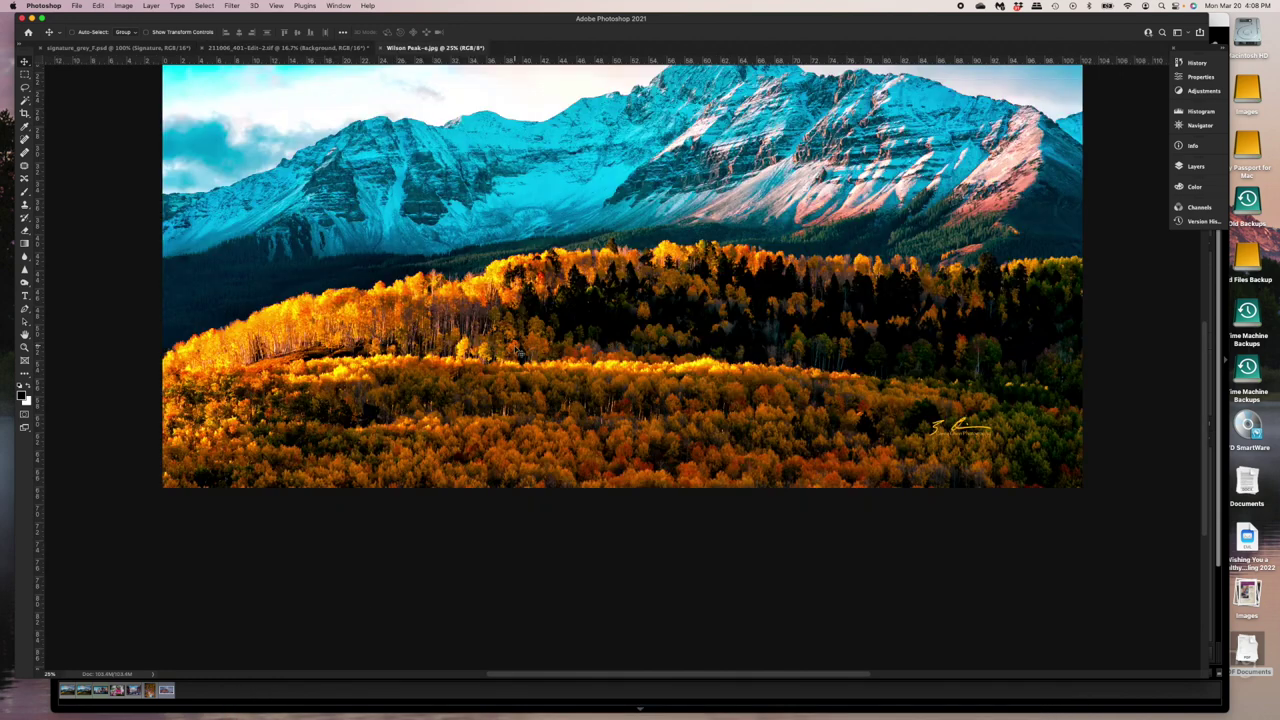
Zoom Wilson Peak-e.jpg out and flip between it and the TIFF tab to compare colours.
key("super+minus")
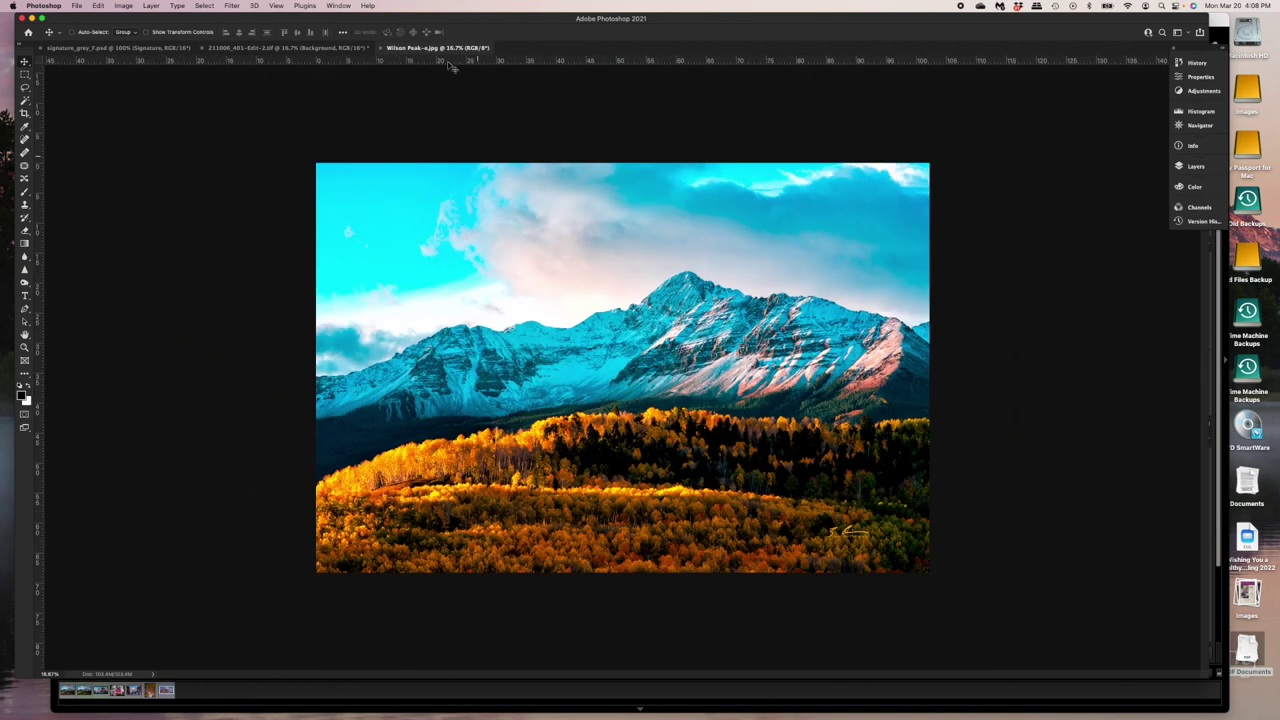
left_click(283, 48)
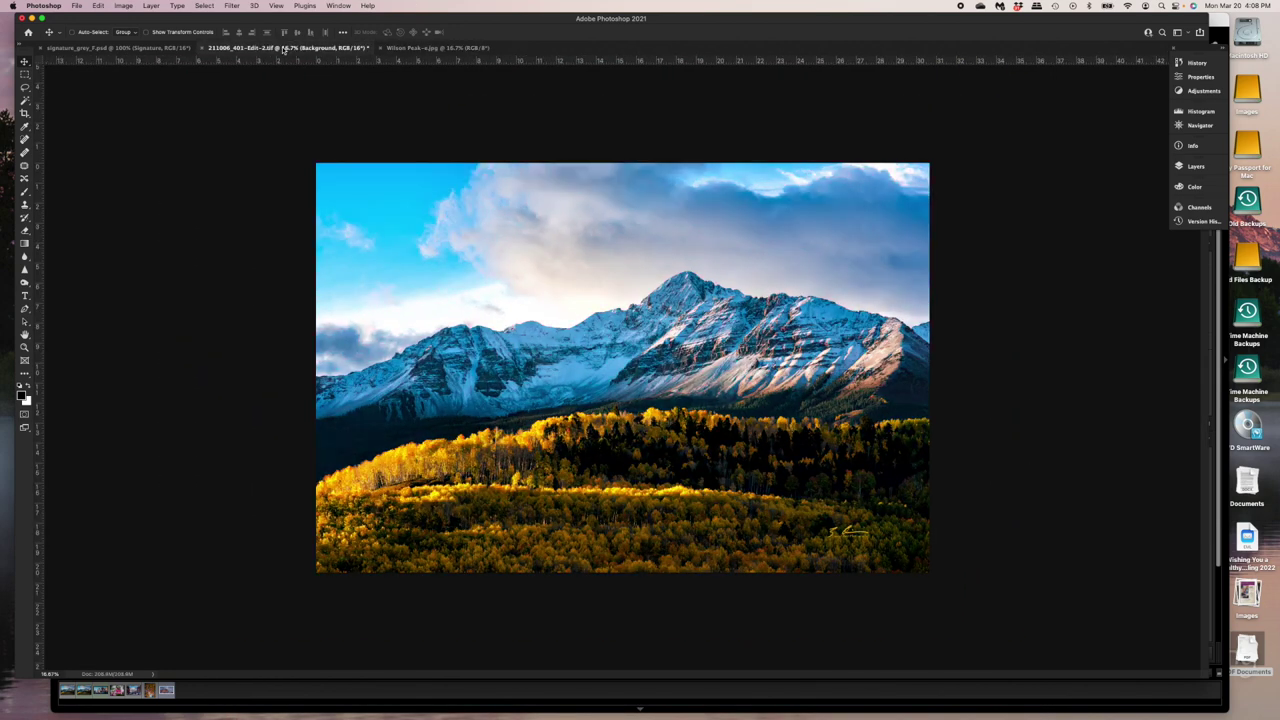
left_click(403, 48)
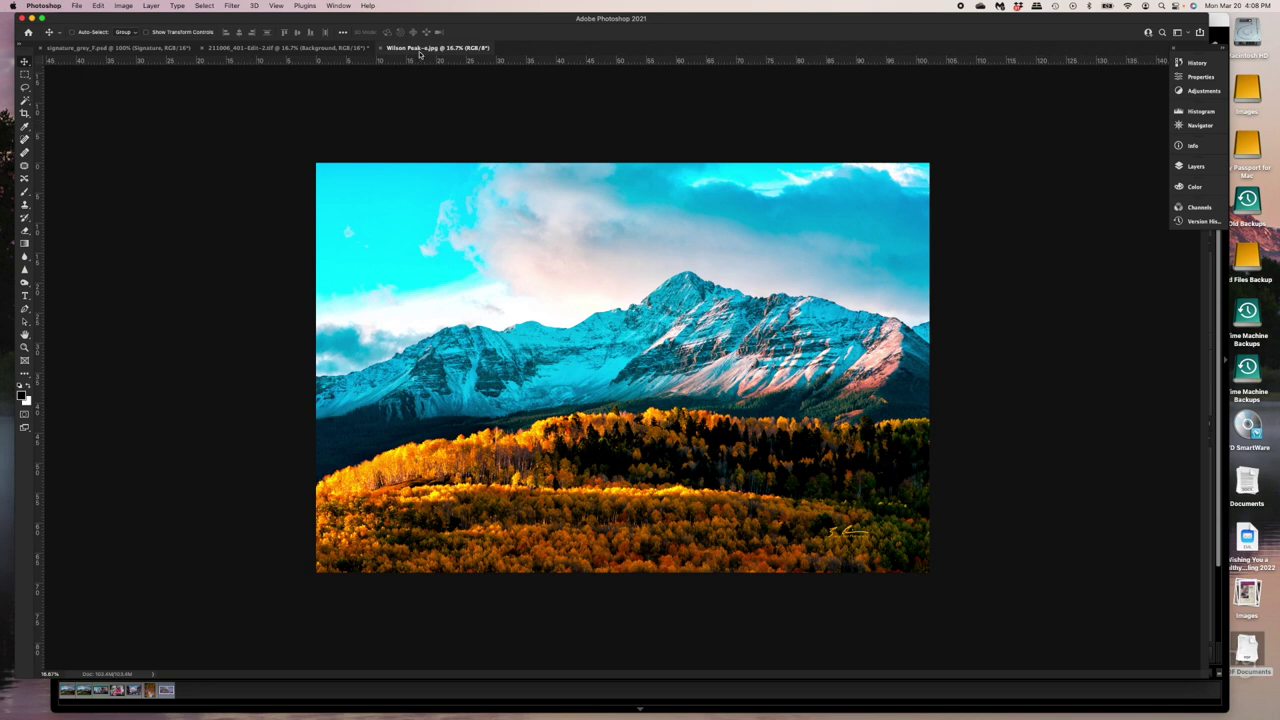
Convert 211006_401-Edit-2.tif from ProPhoto RGB to Adobe RGB (1998) with Relative Colorimetric intent.
left_click(290, 48)
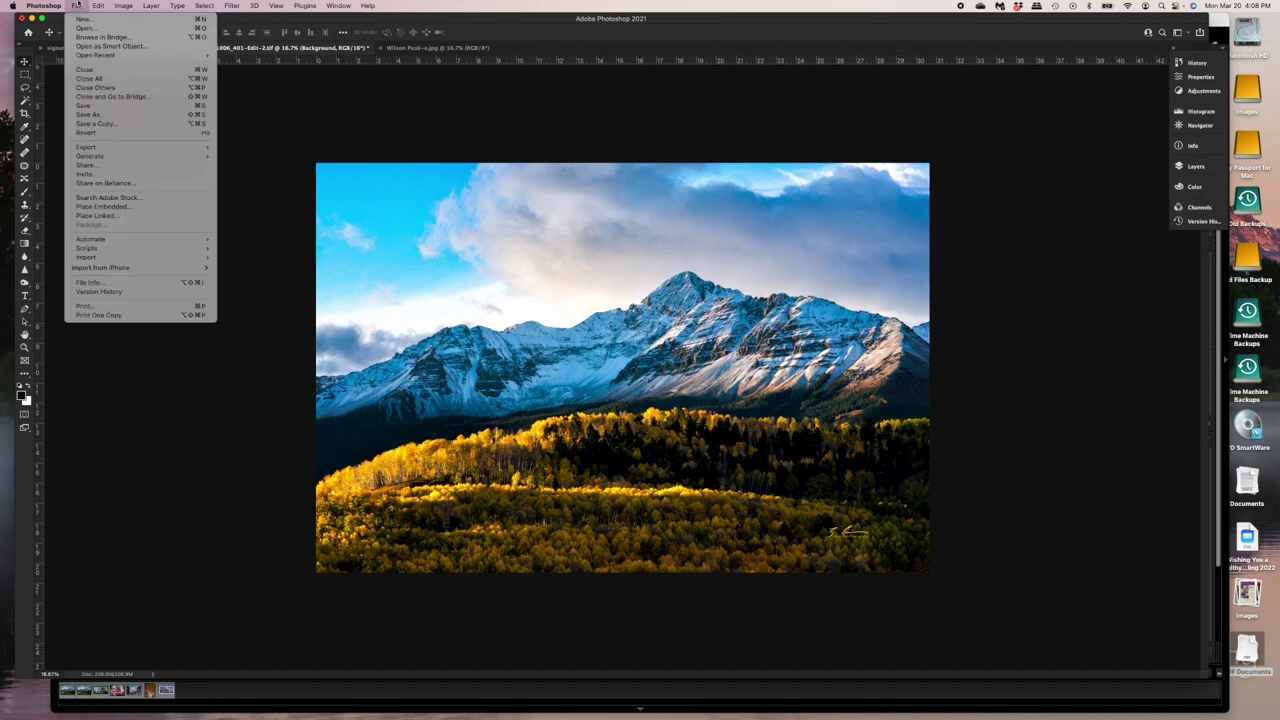
mouse_move(96, 5)
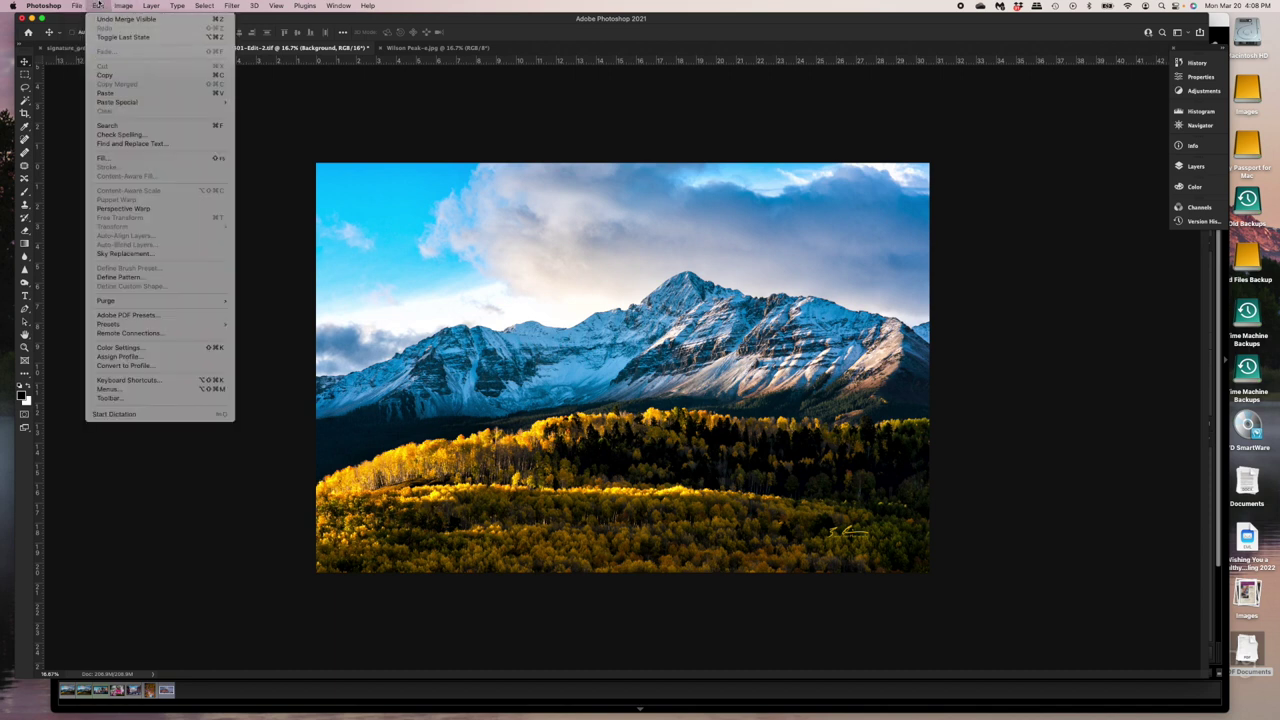
left_click(118, 366)
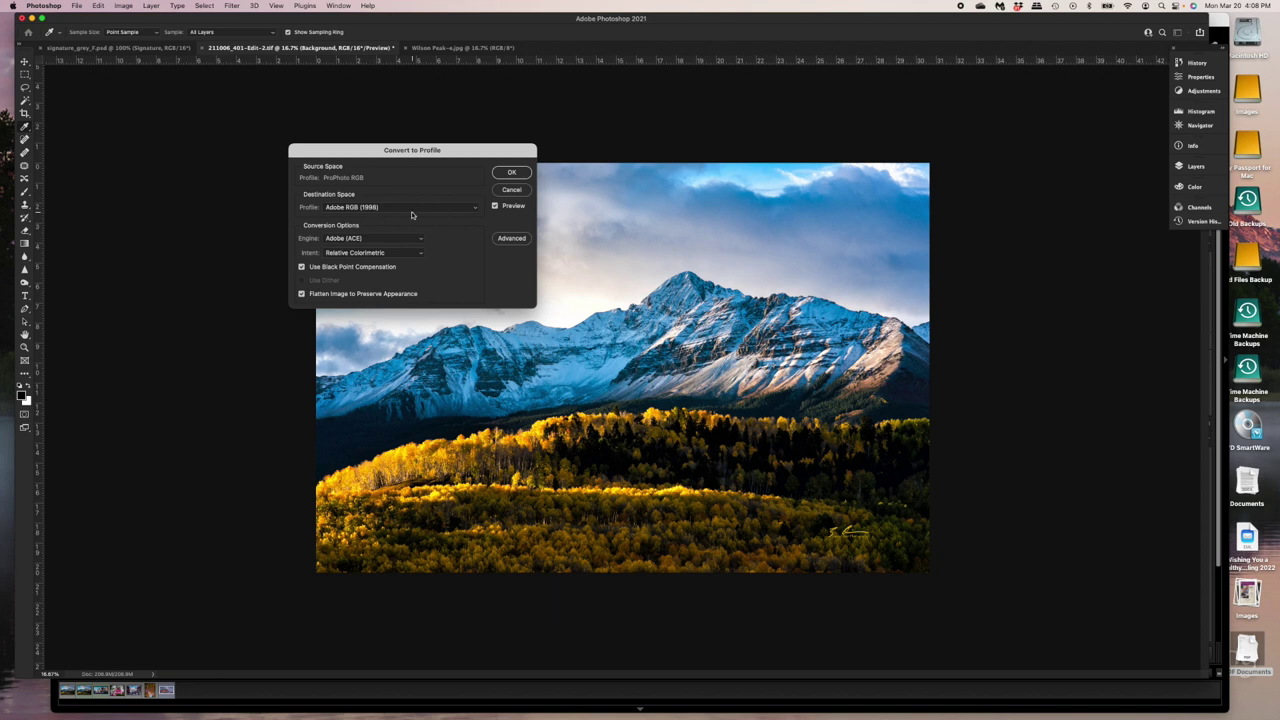
left_click(525, 173)
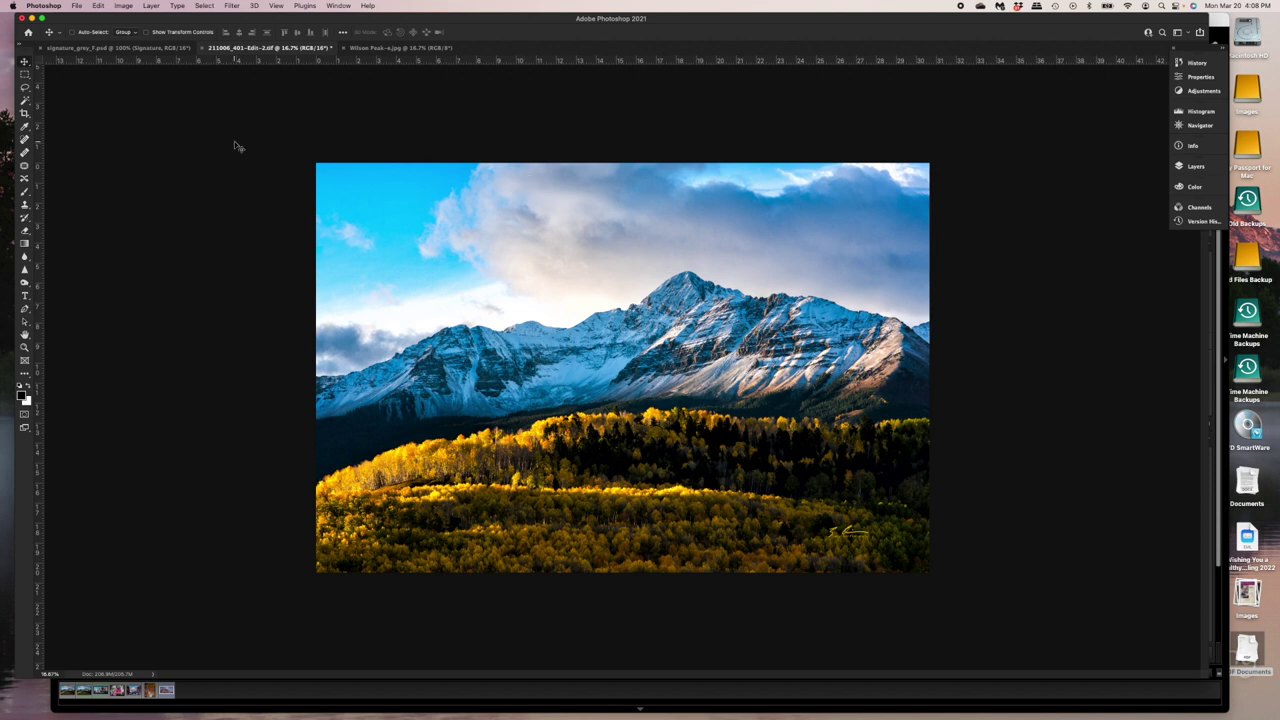
Set the Export As JPG to Great quality, embedding the profile without sRGB conversion.
left_click(76, 5)
mouse_move(88, 150)
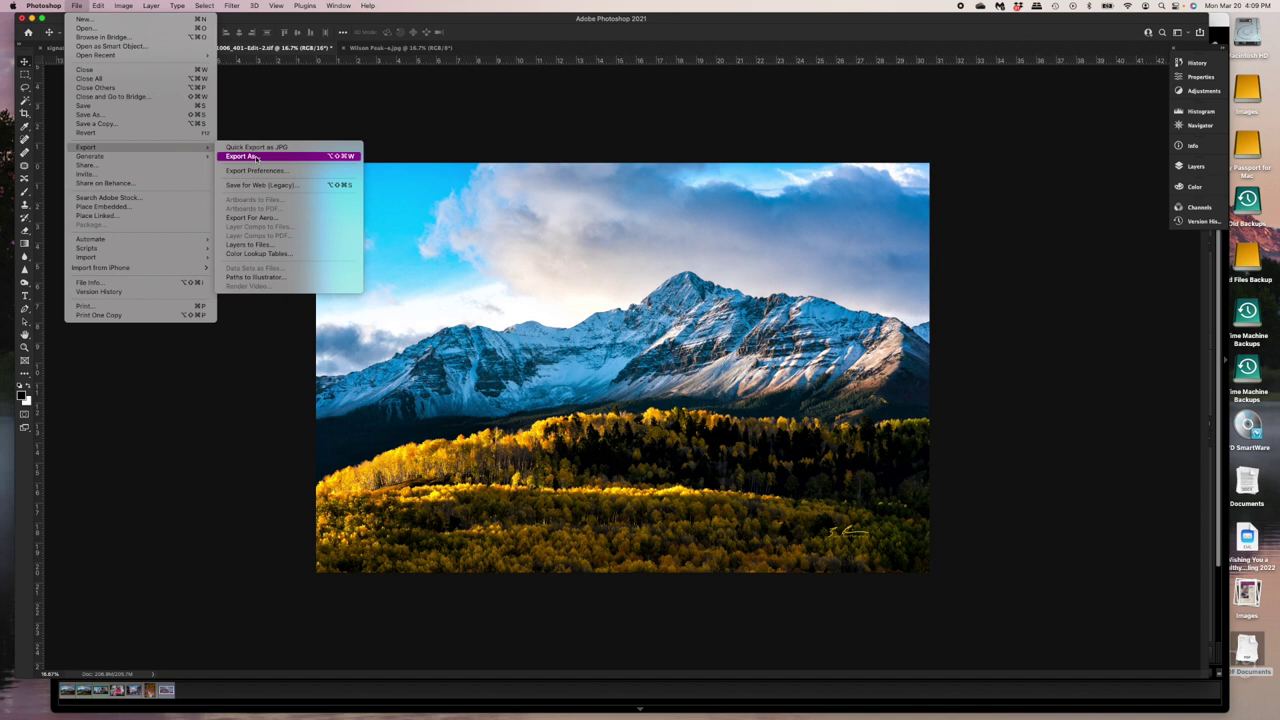
left_click(257, 157)
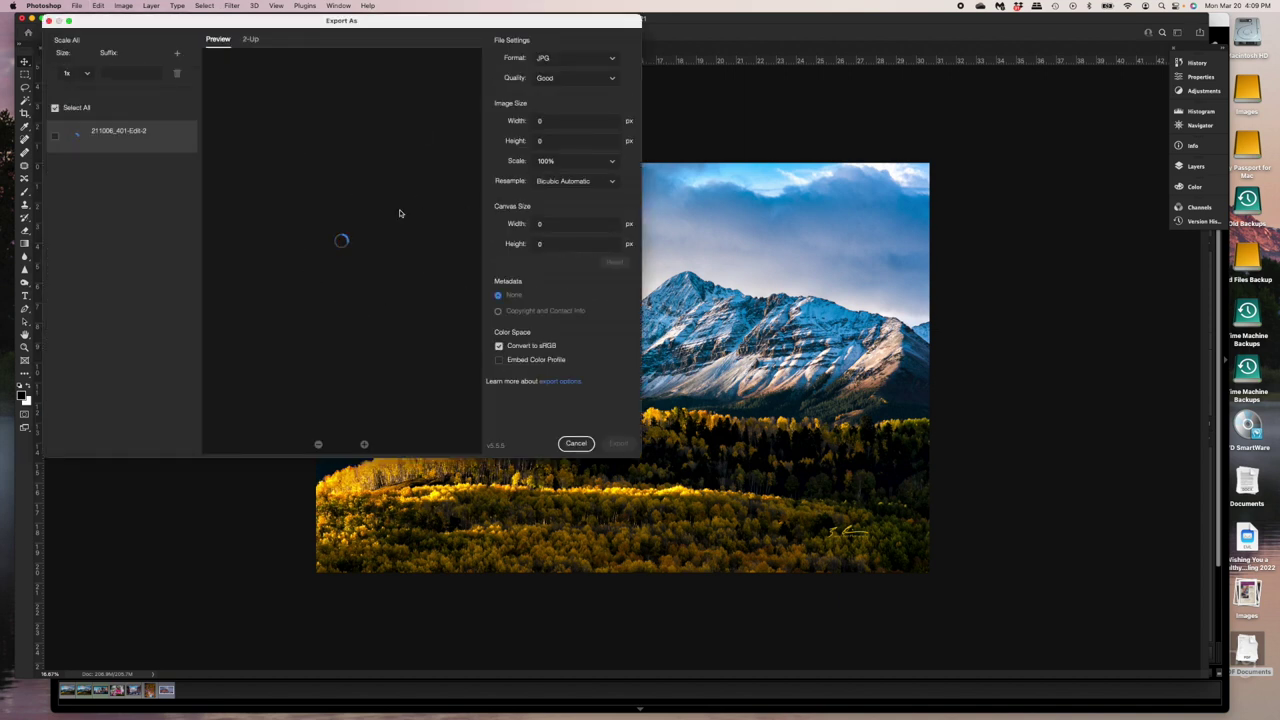
left_click(613, 79)
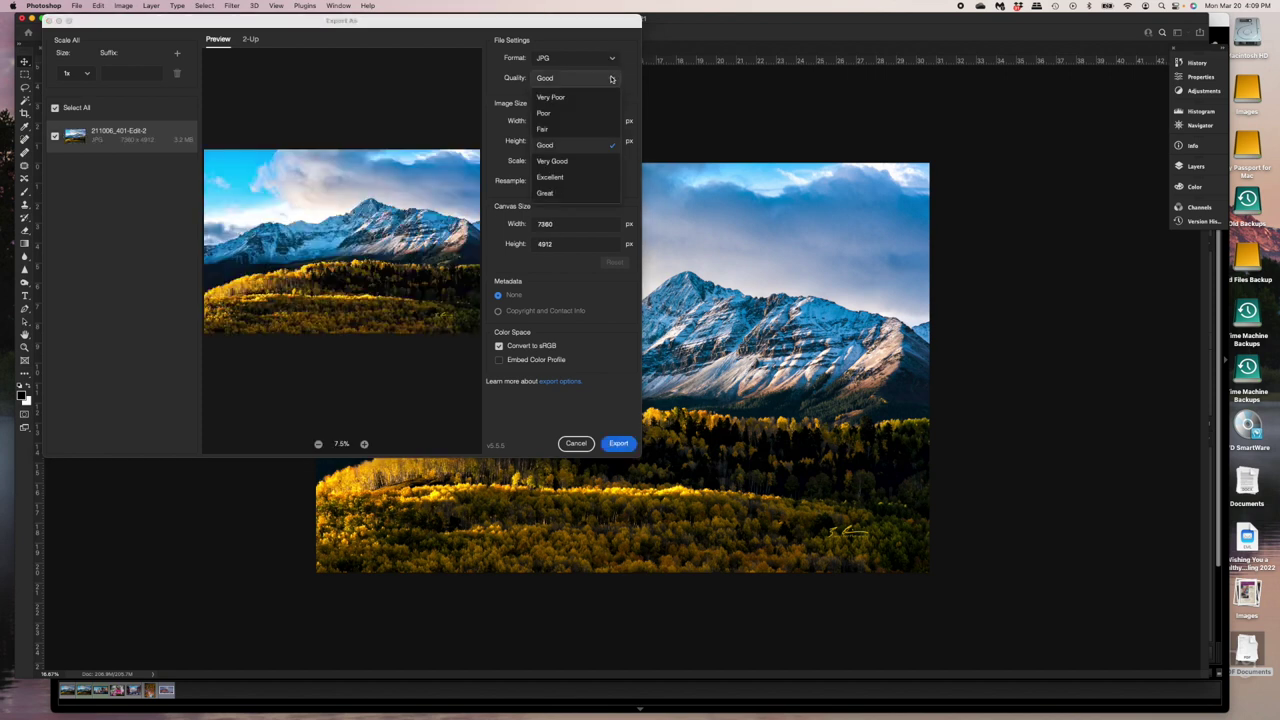
left_click(549, 194)
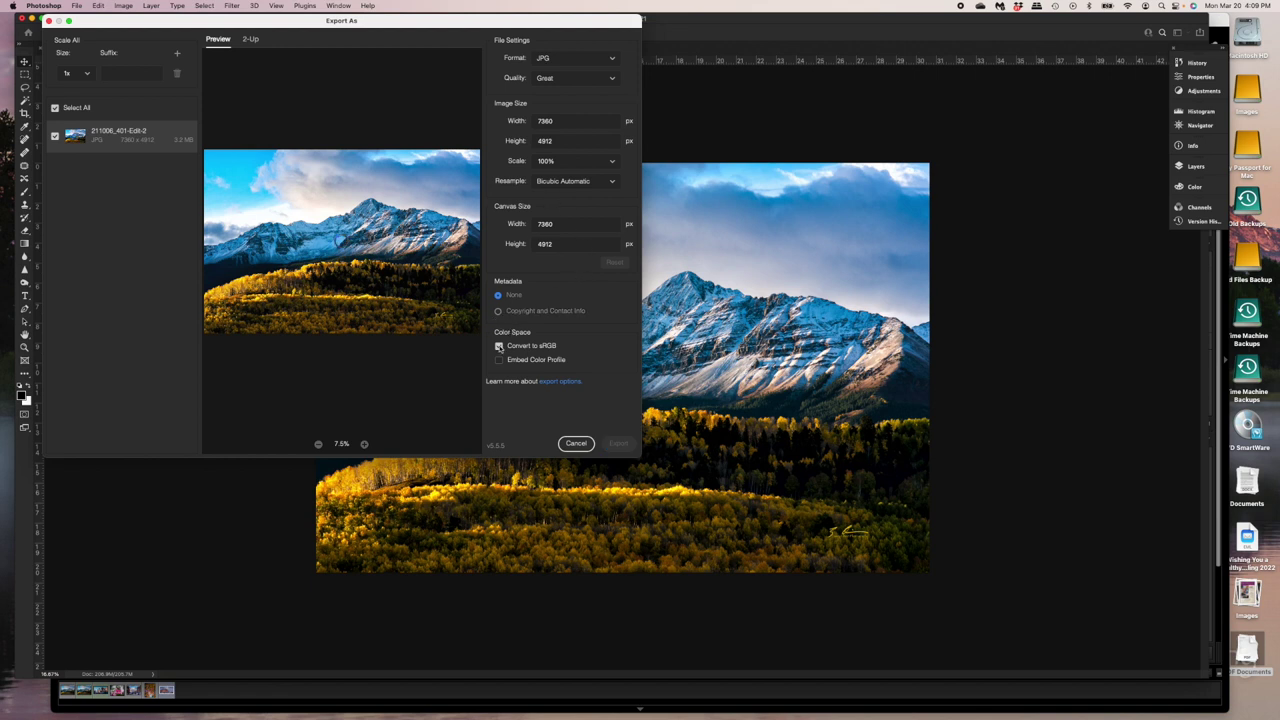
left_click(499, 359)
left_click(499, 346)
Save the export as Wilson Peak-e2.jpg in the Samples folder.
left_click(620, 446)
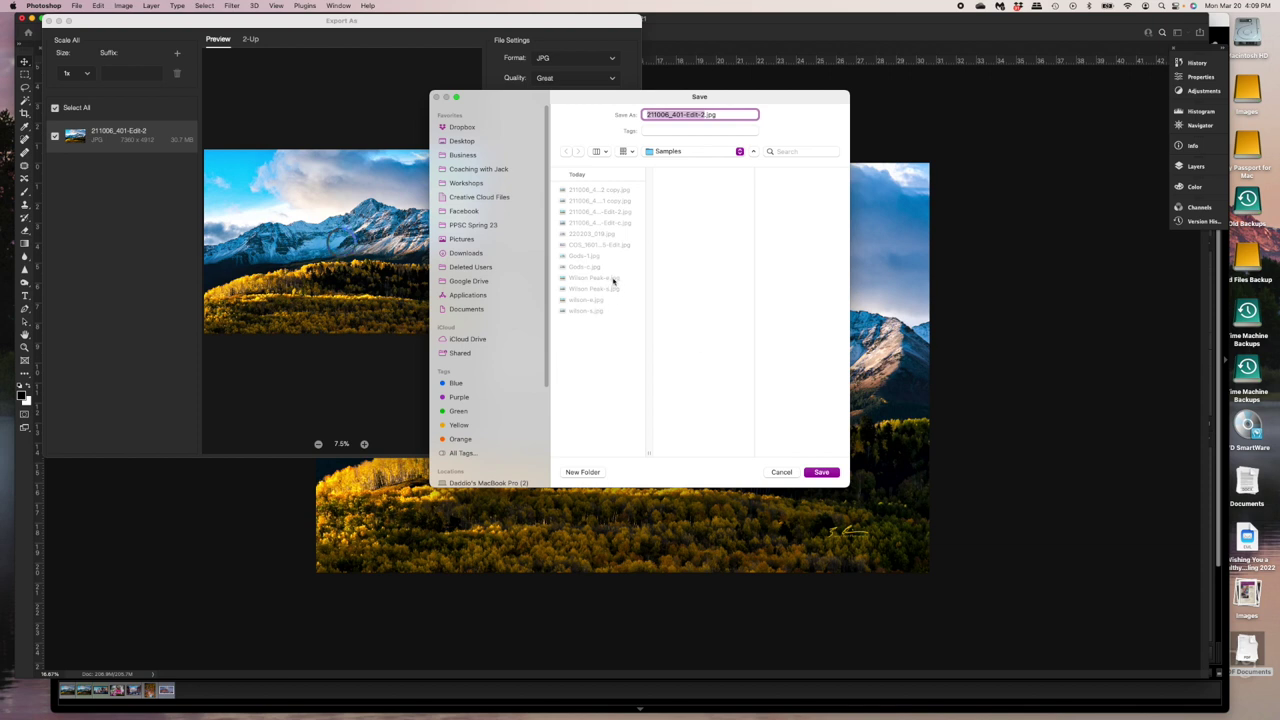
left_click(616, 278)
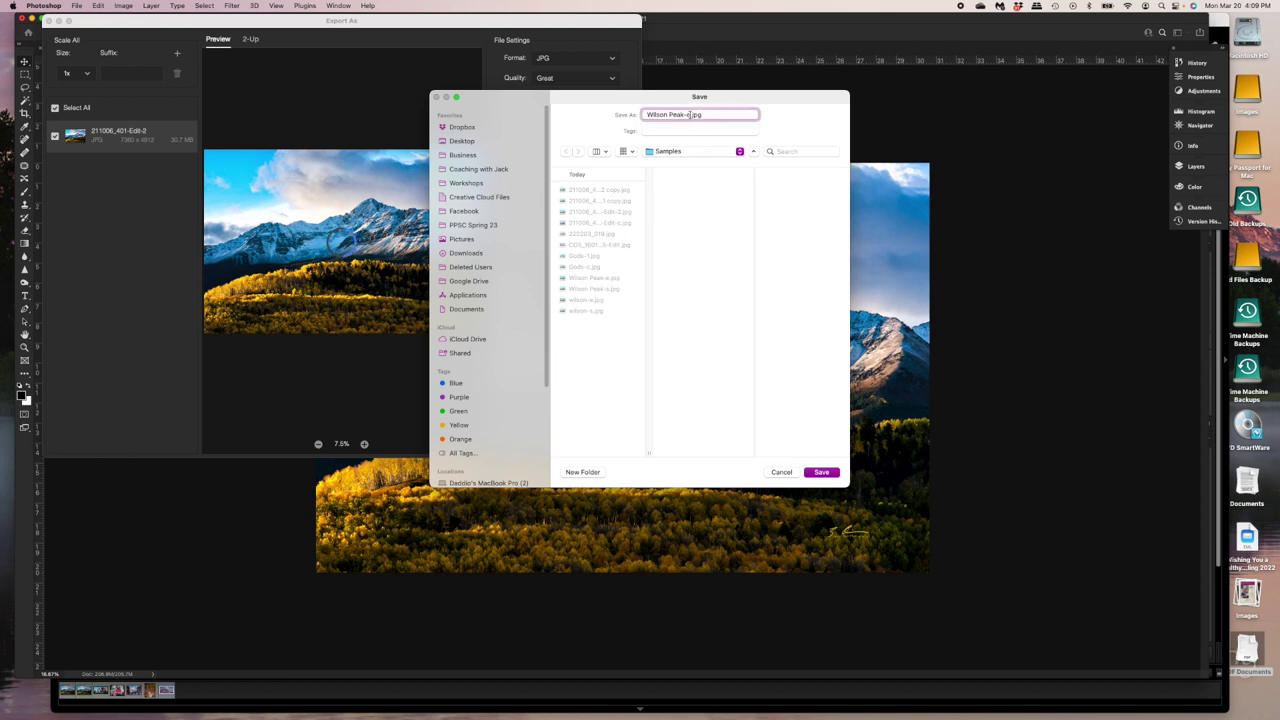
type("2")
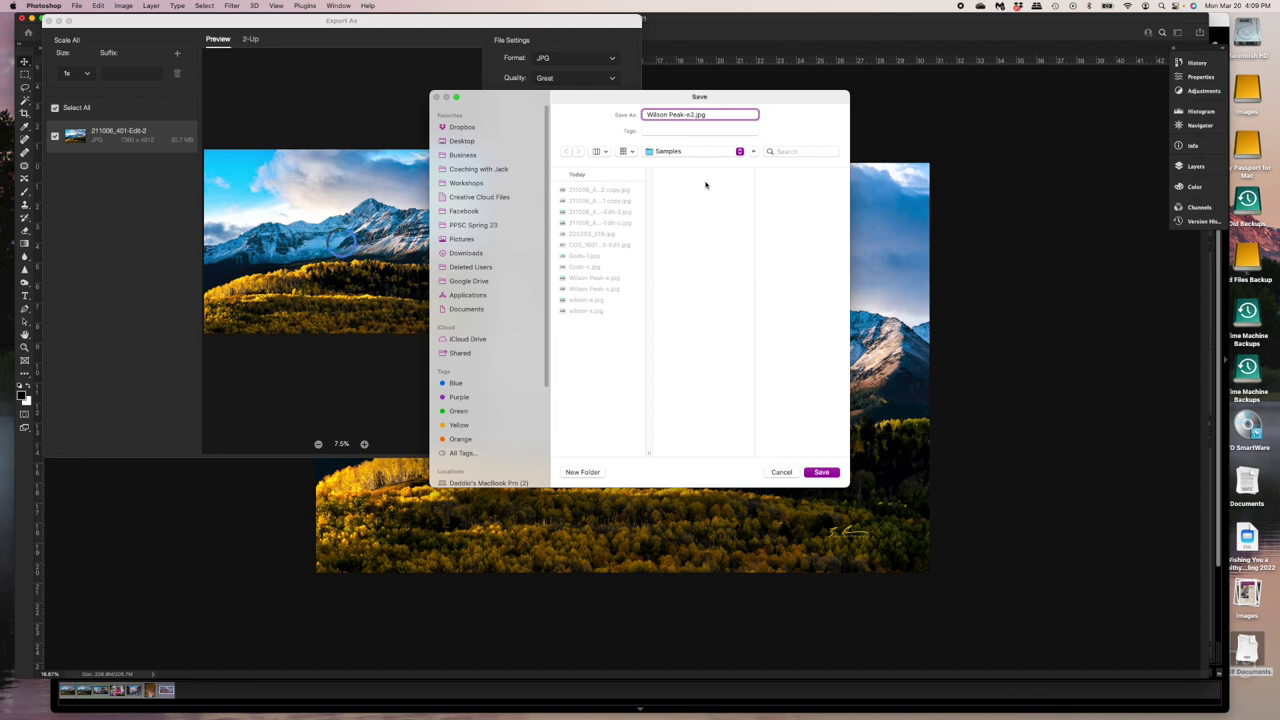
left_click(818, 474)
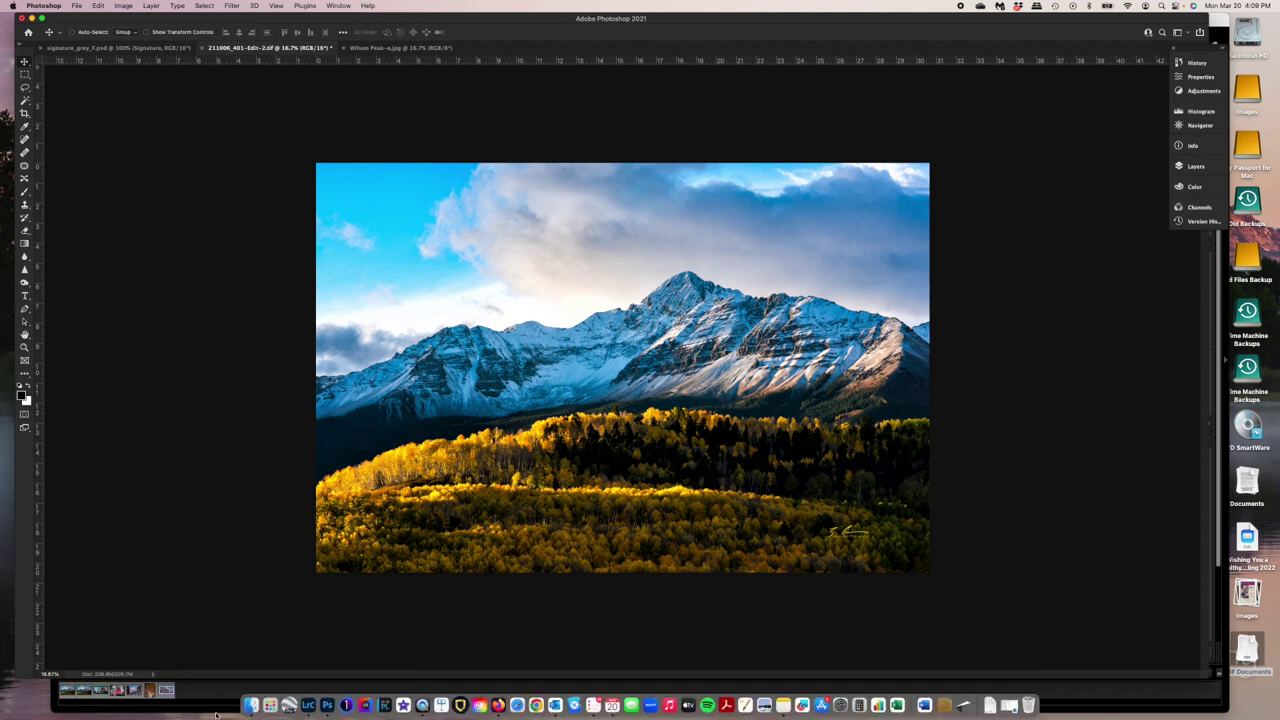
Drag Wilson Peak-e2.jpg from Finder's Samples folder onto Photoshop's Dock icon.
left_click(251, 701)
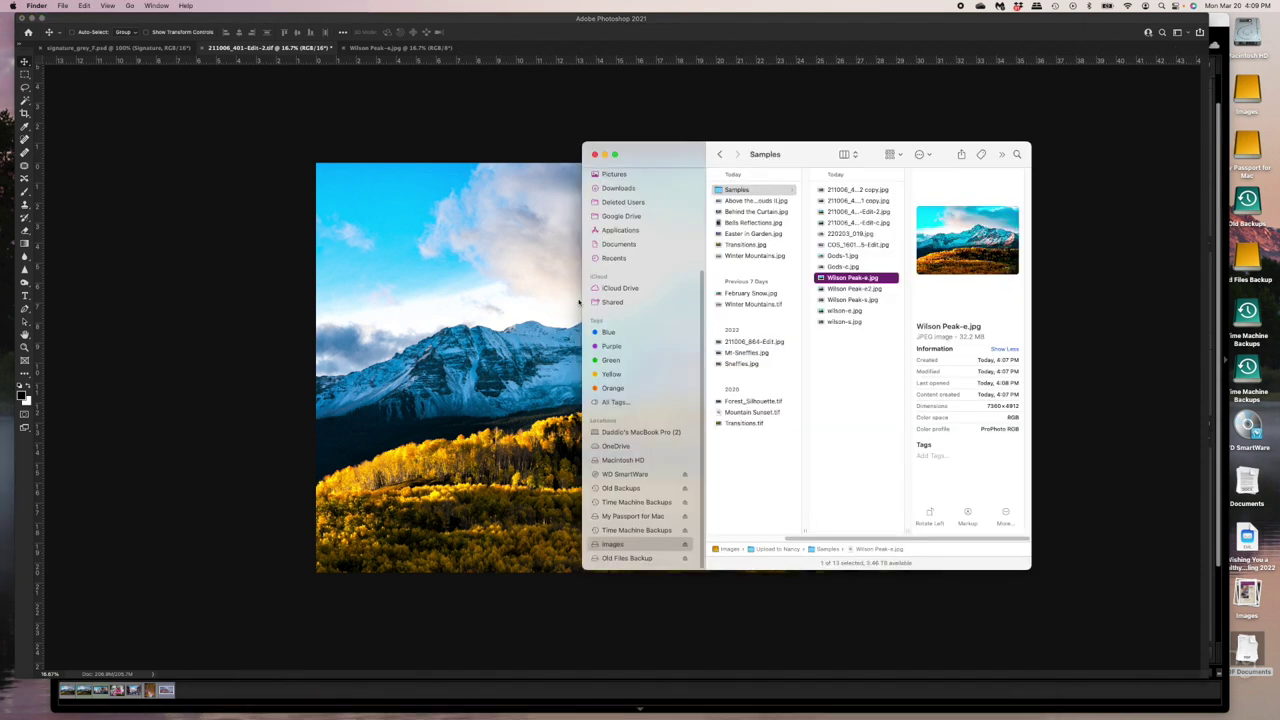
left_click(862, 289)
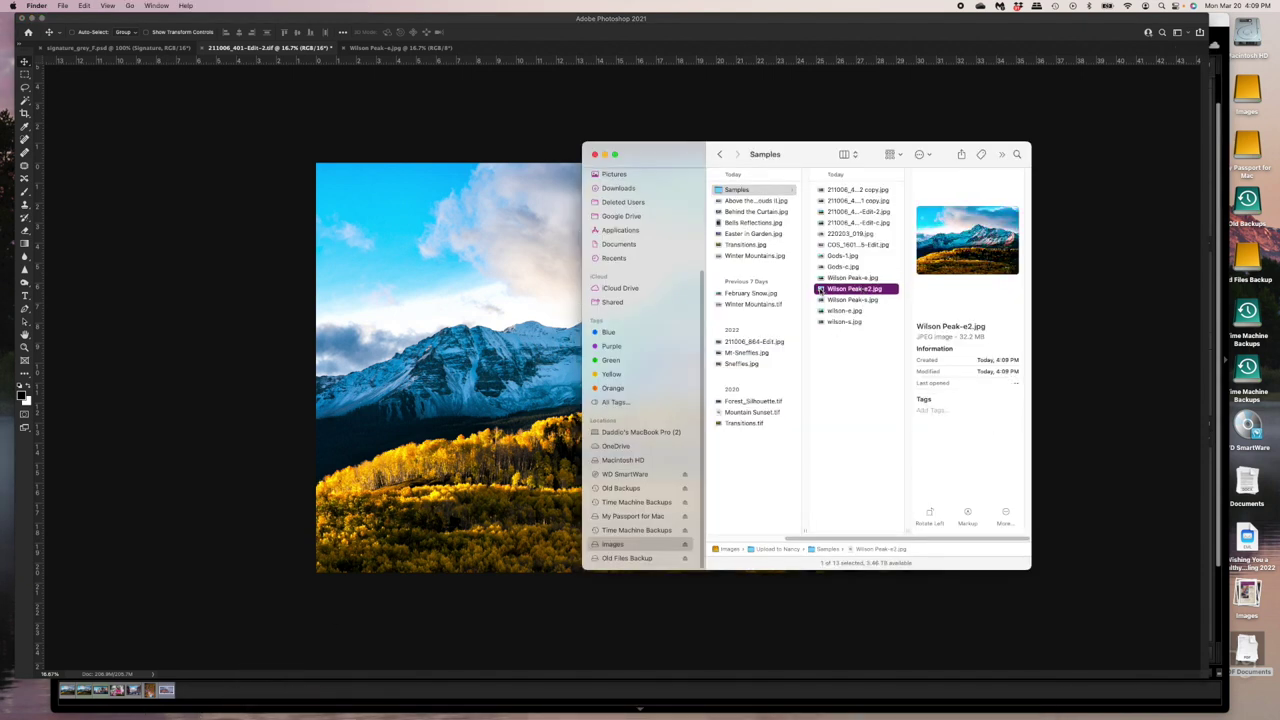
left_click_drag(819, 289, 325, 713)
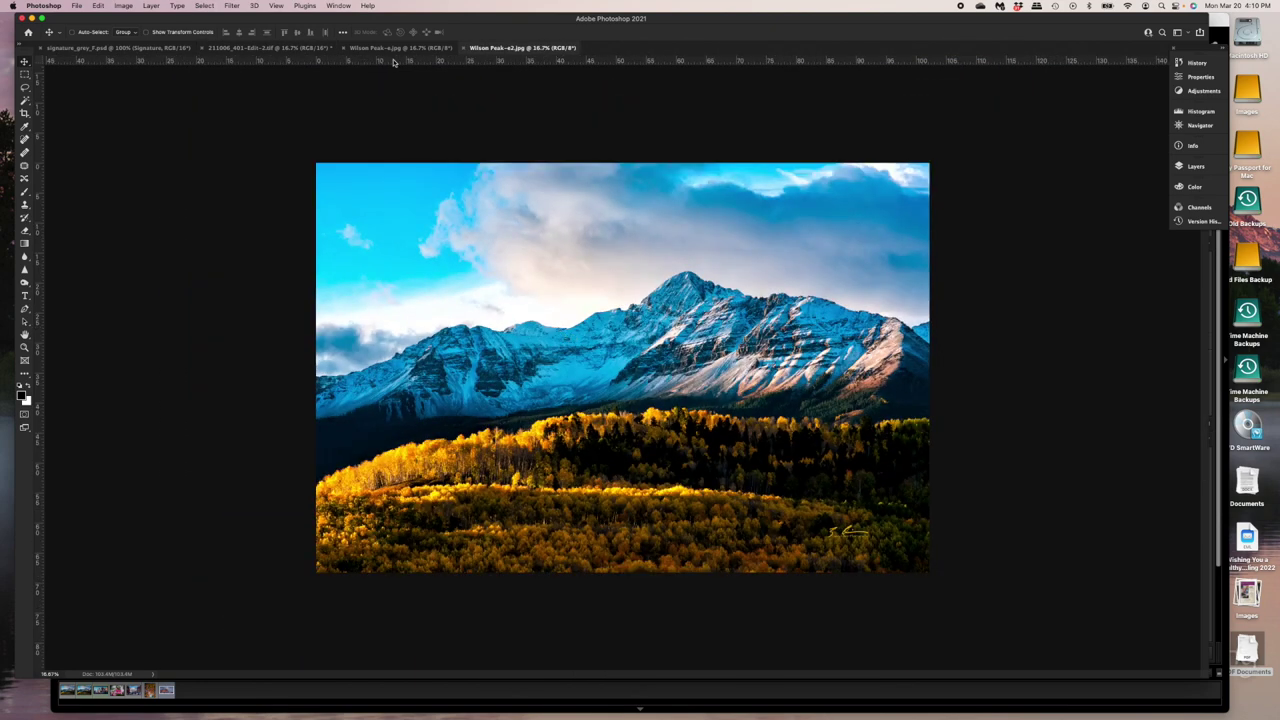
Compare the TIFF, Wilson Peak-e2.jpg and Wilson Peak-e.jpg, then close Wilson Peak-e.jpg.
left_click(302, 48)
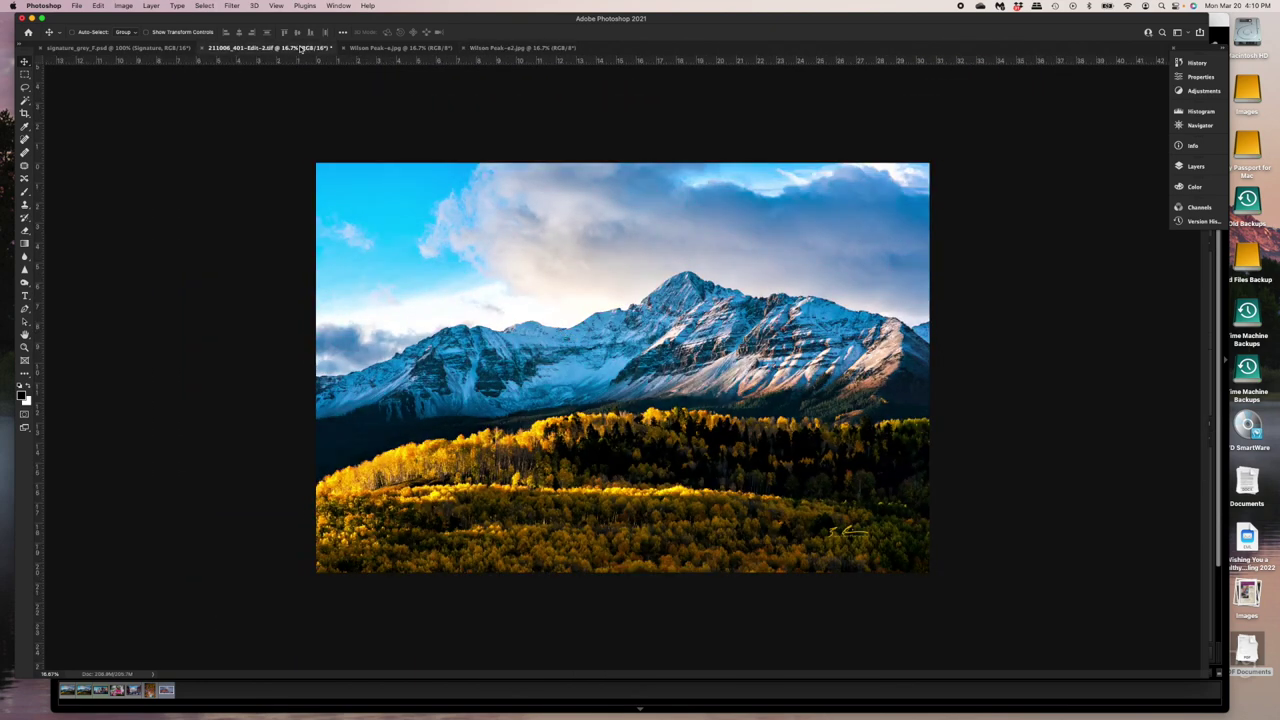
left_click(490, 49)
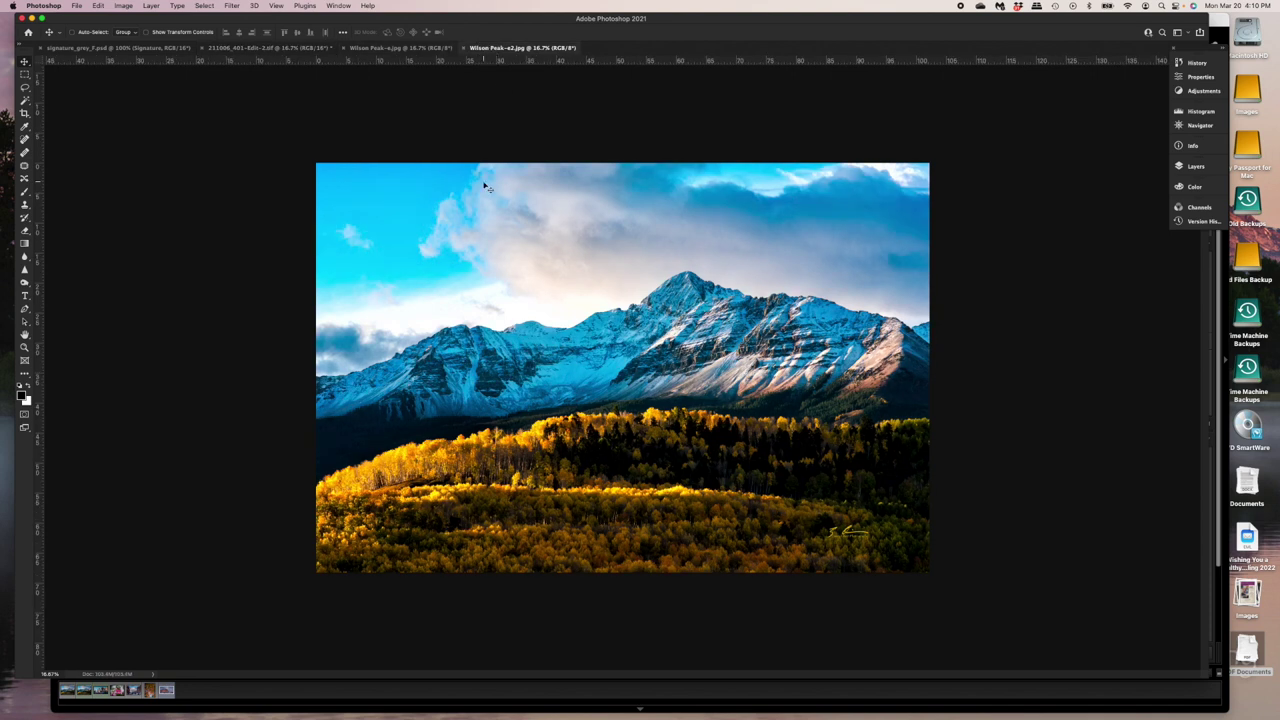
left_click(272, 50)
left_click(492, 49)
left_click(427, 48)
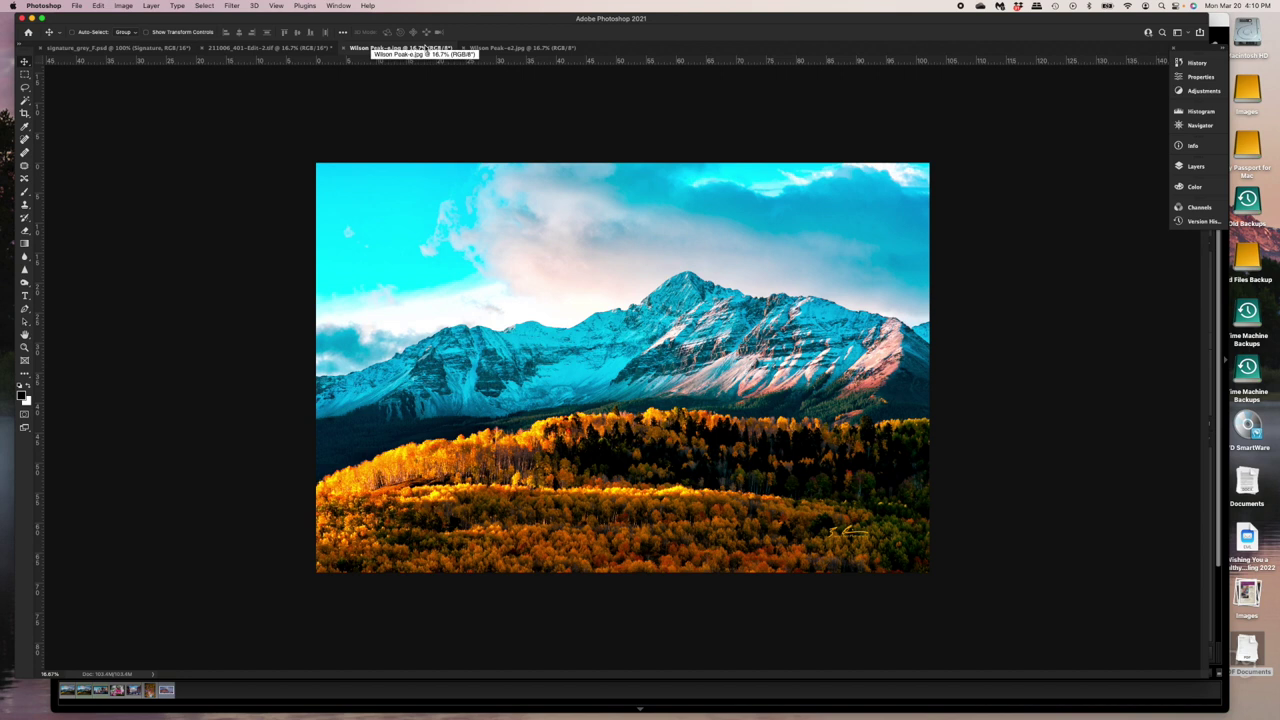
left_click(345, 48)
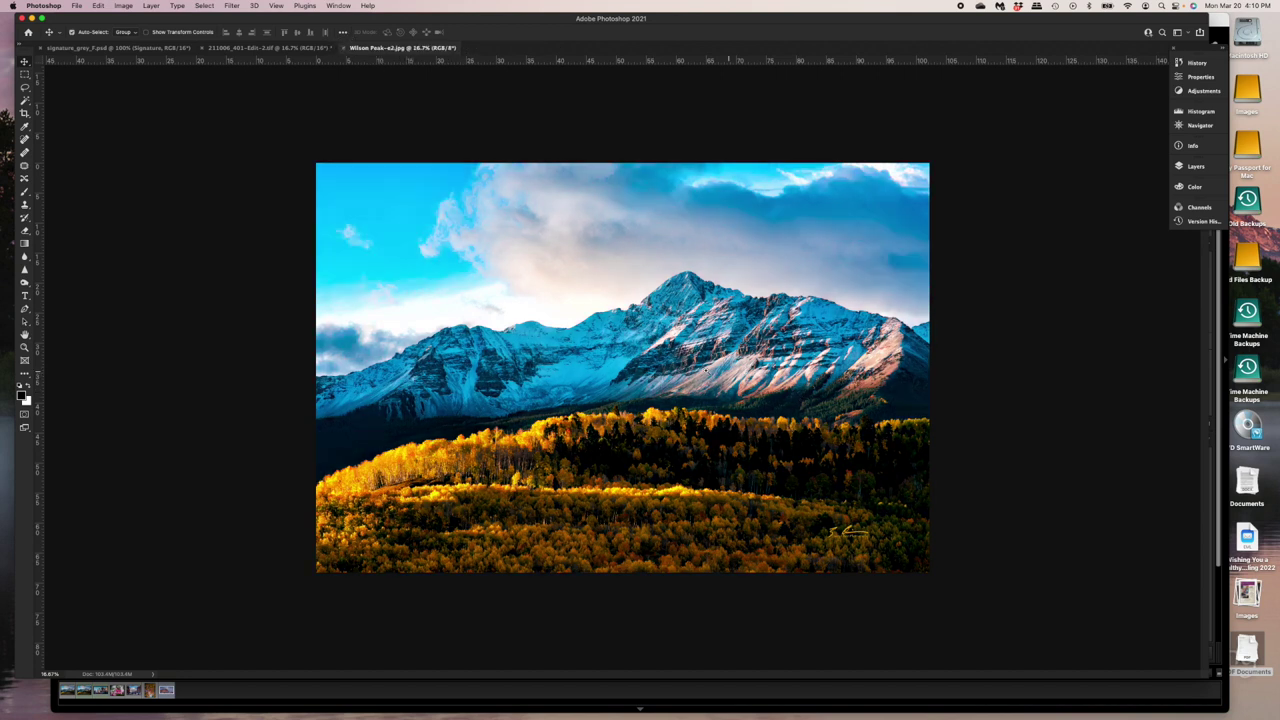
Compare zoomed views of the original TIFF against Wilson Peak-e2.jpg, ending on the TIFF.
scroll(694, 370, "up", 1)
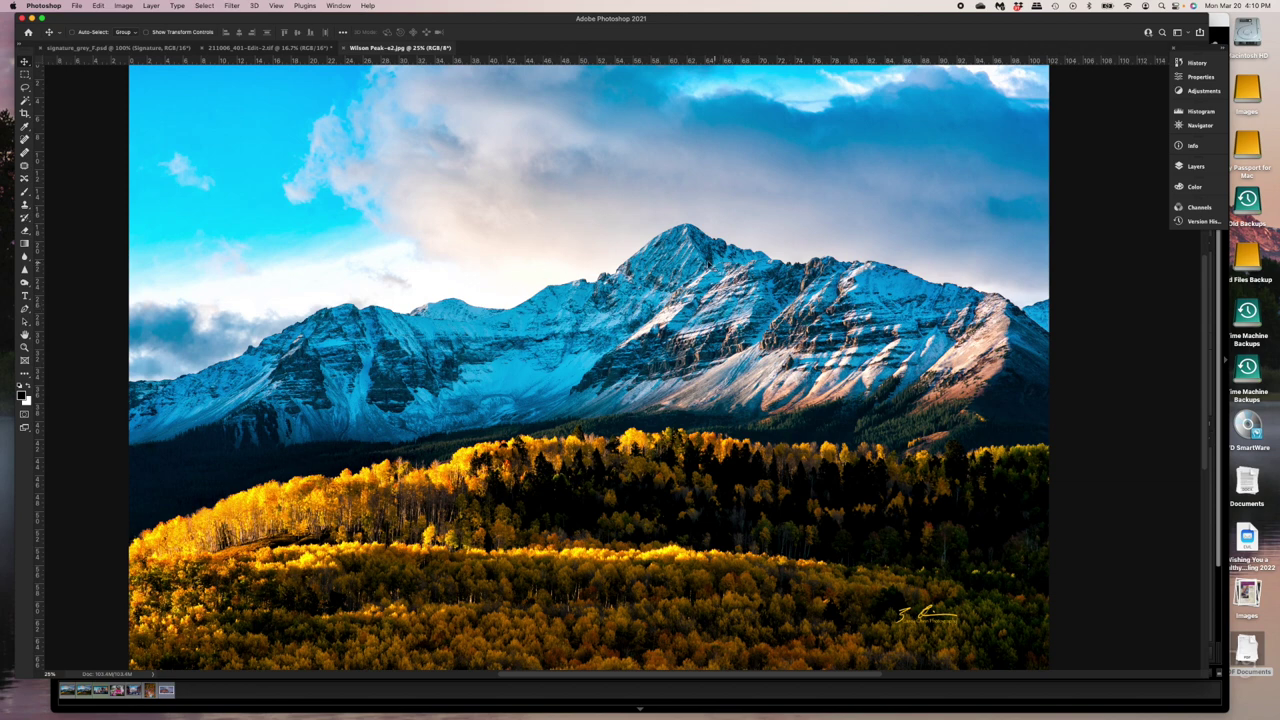
left_click(271, 50)
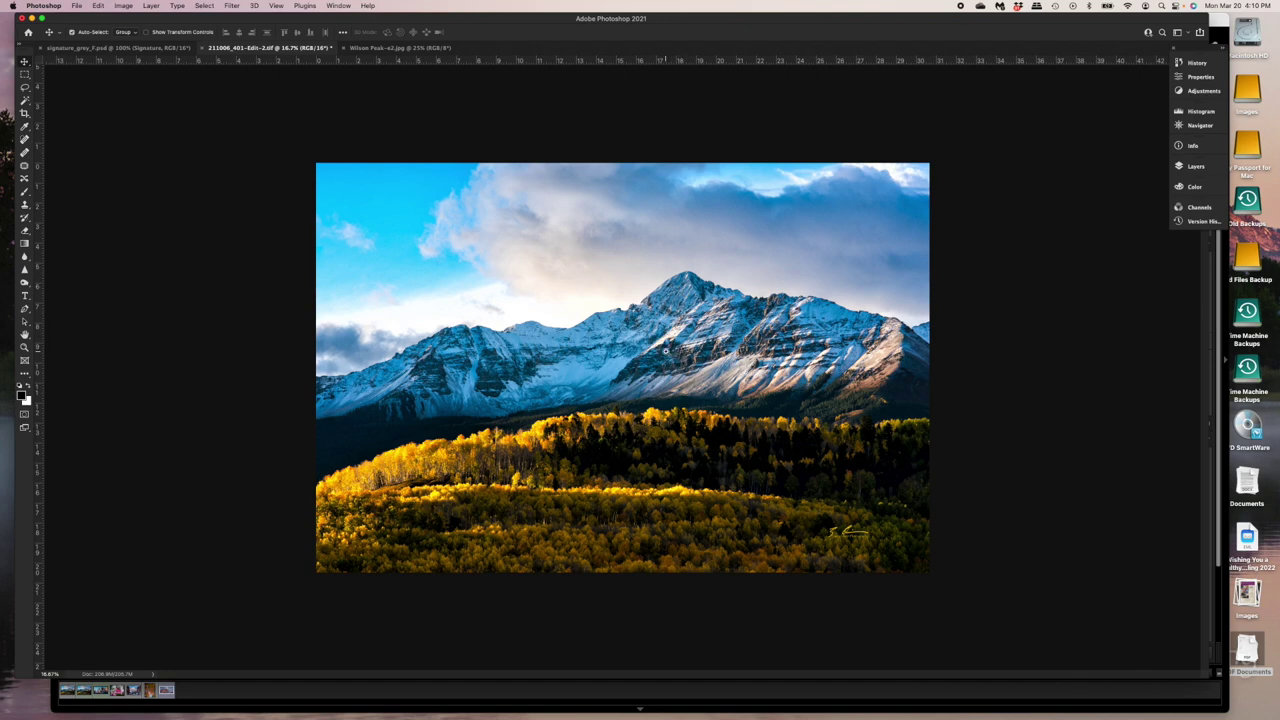
scroll(665, 350, "up", 2)
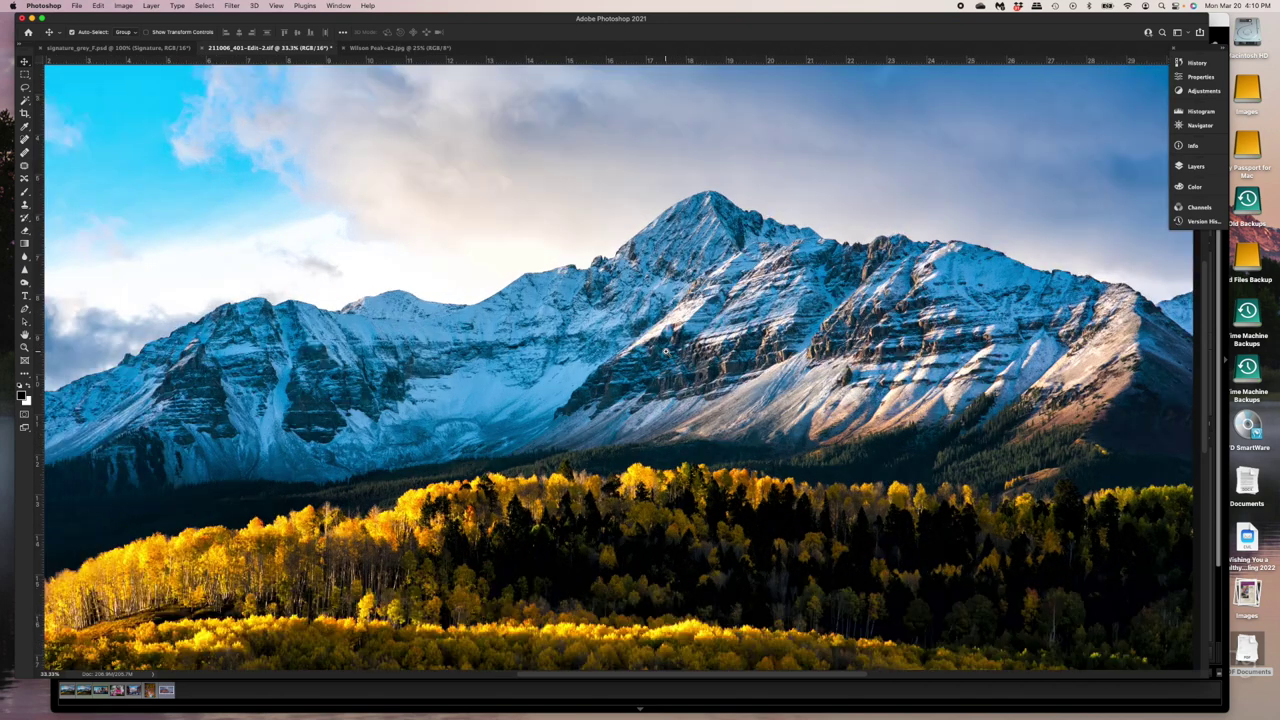
left_click(390, 48)
scroll(580, 354, "down", 1)
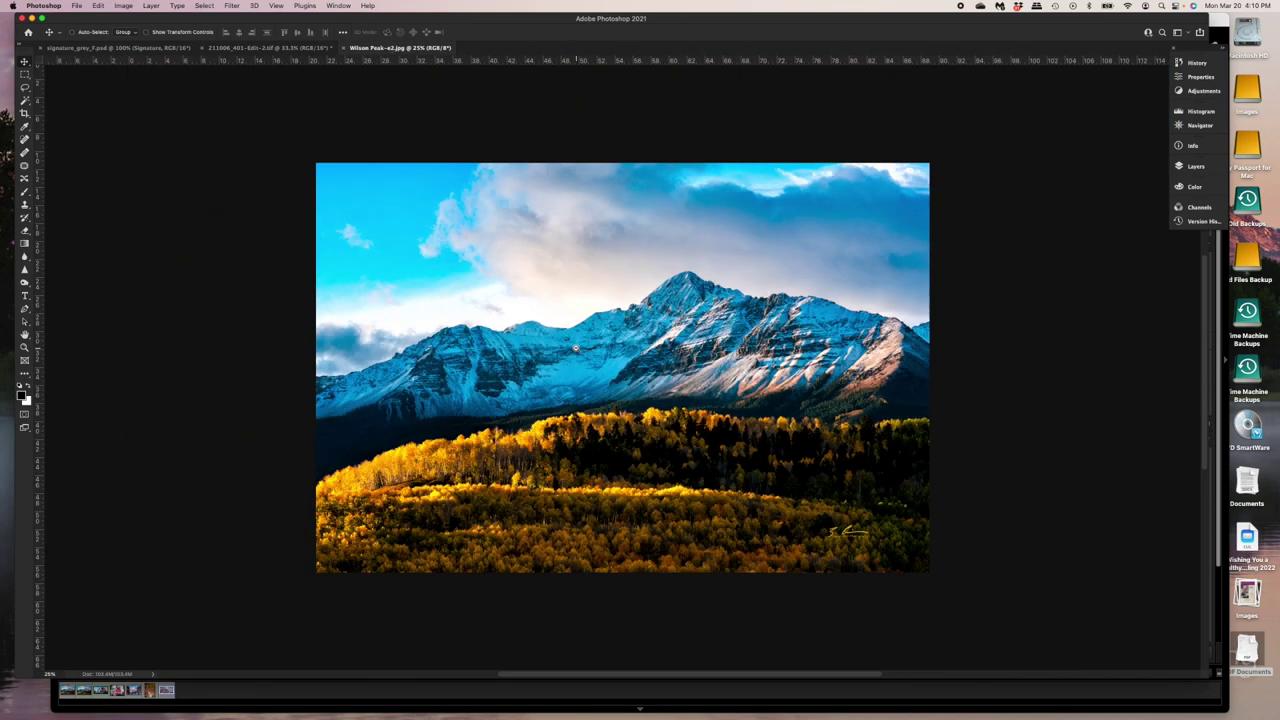
left_click(270, 48)
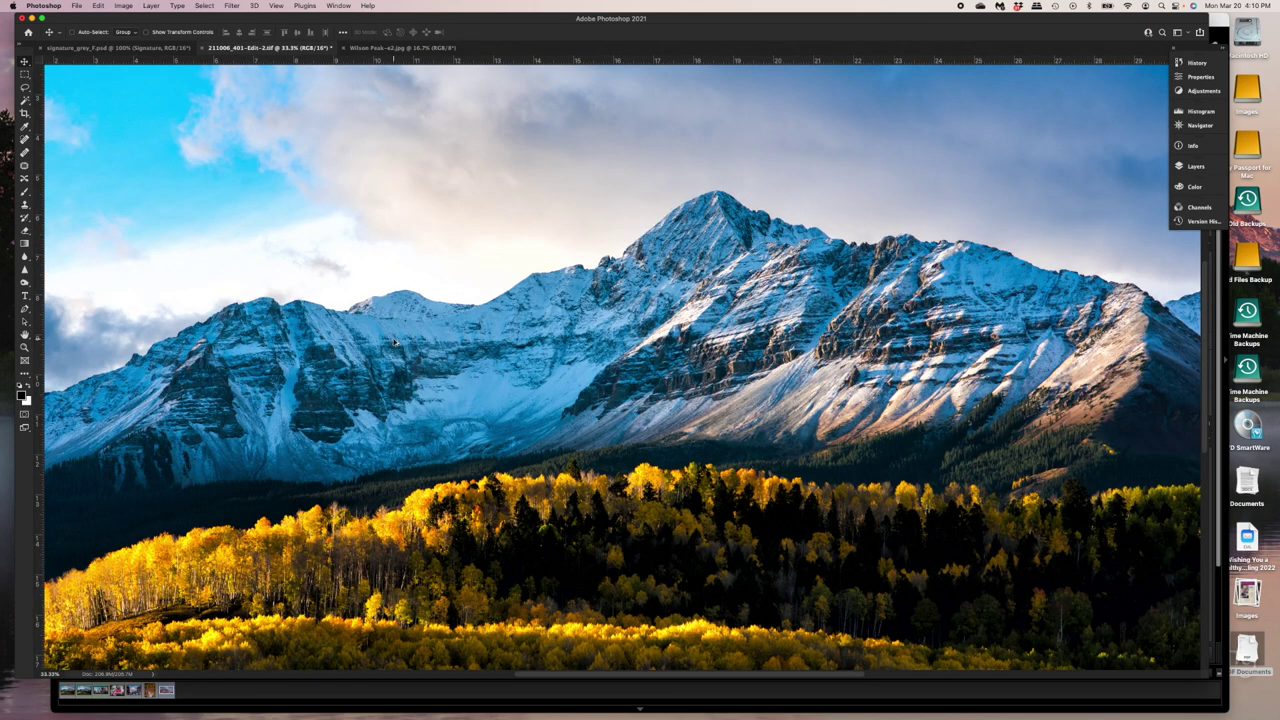
scroll(395, 342, "down", 2)
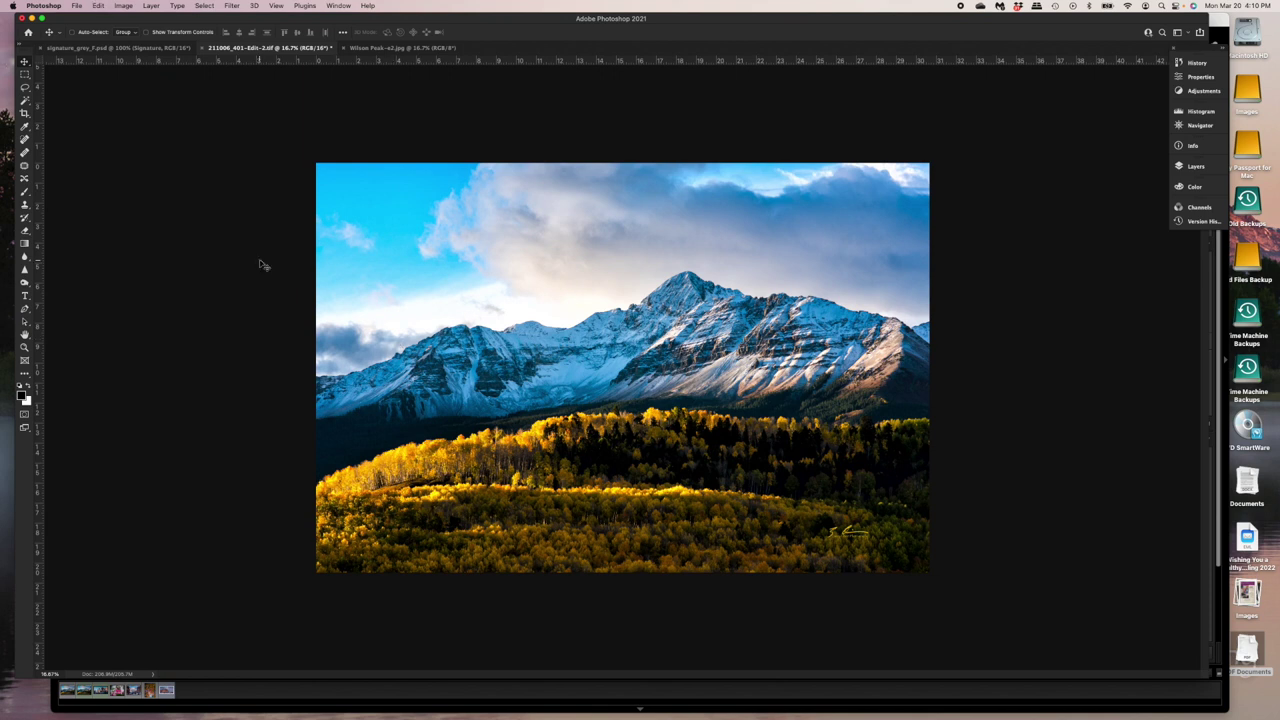
Start Save As into Samples named Wilson Peak-s.jpg and check the offered formats.
left_click(79, 6)
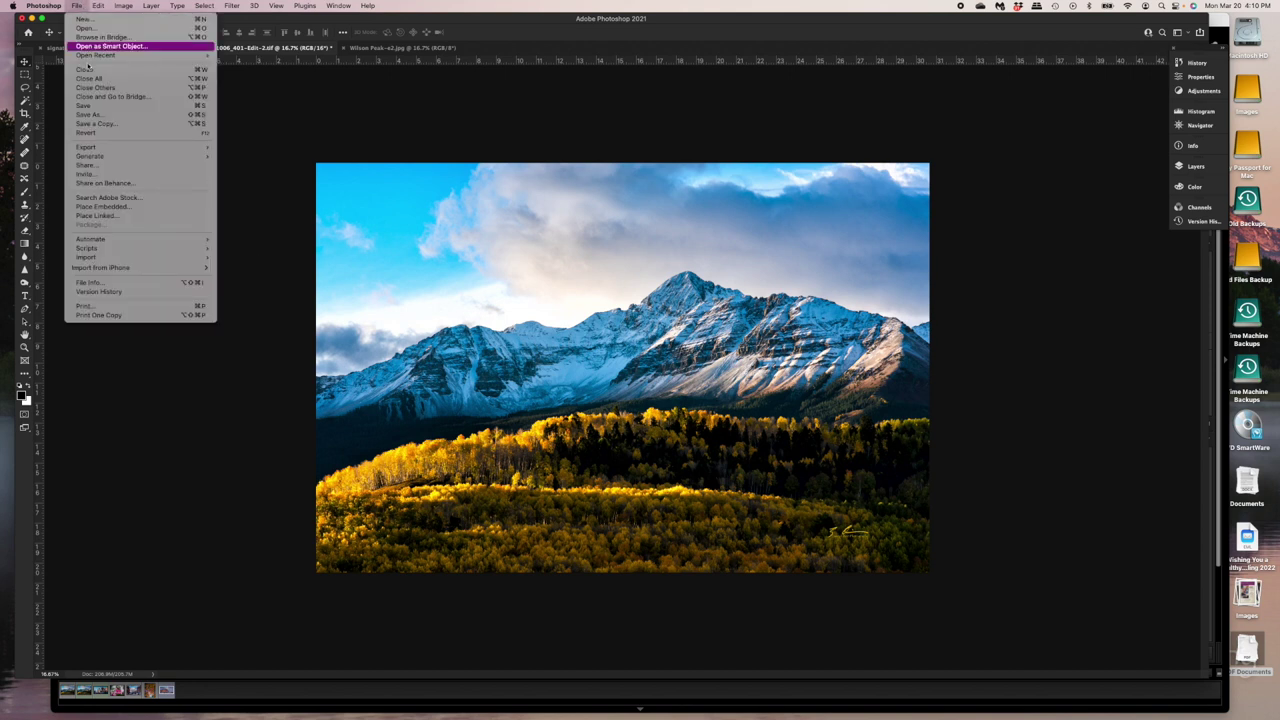
left_click(93, 116)
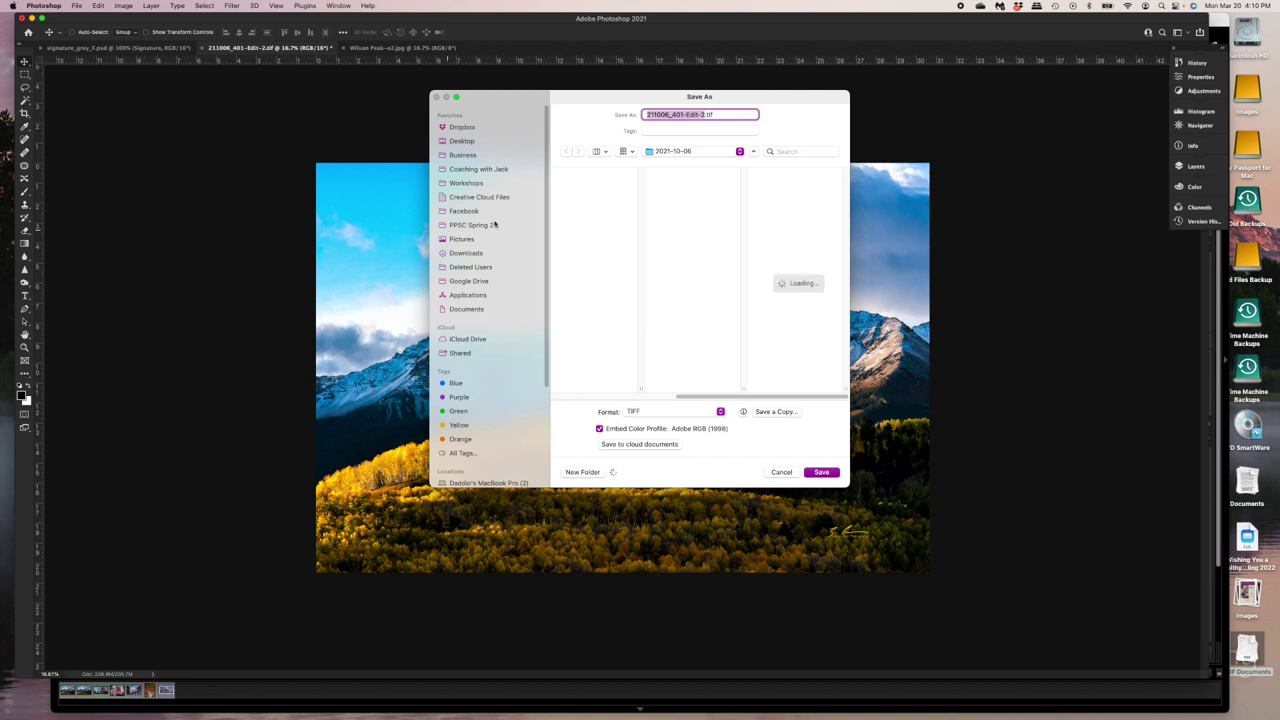
left_click(741, 151)
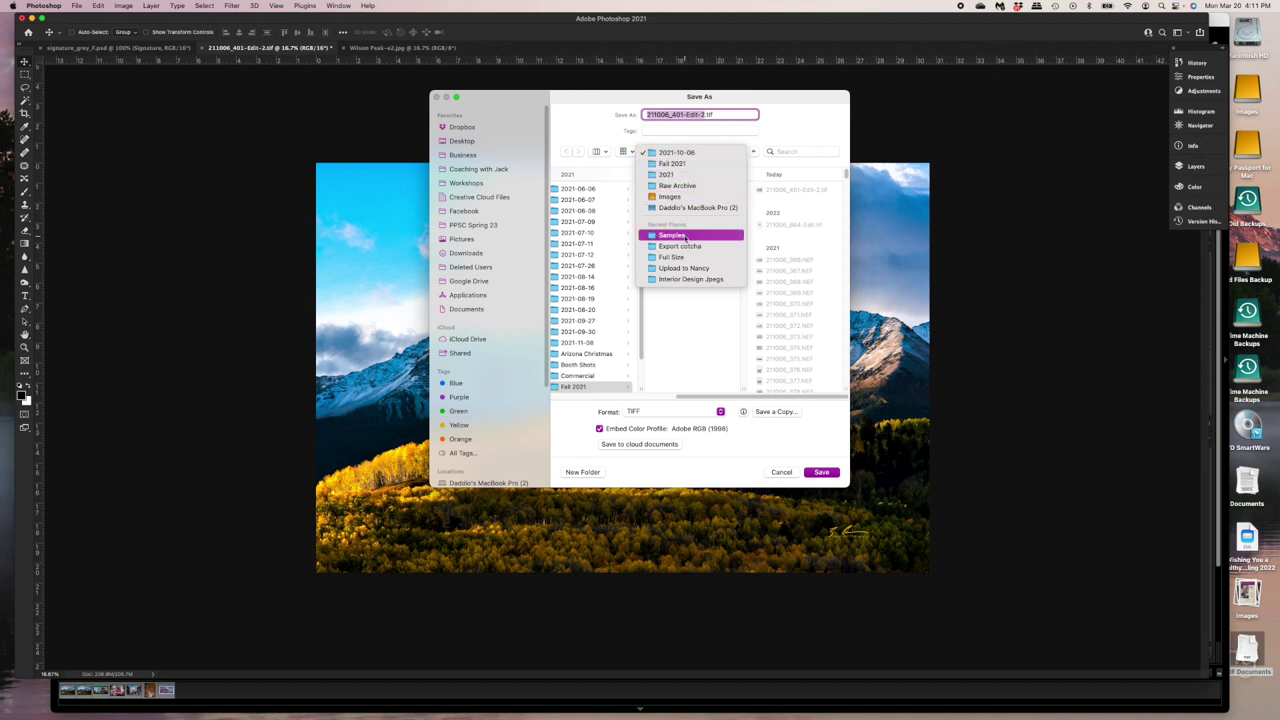
left_click(685, 237)
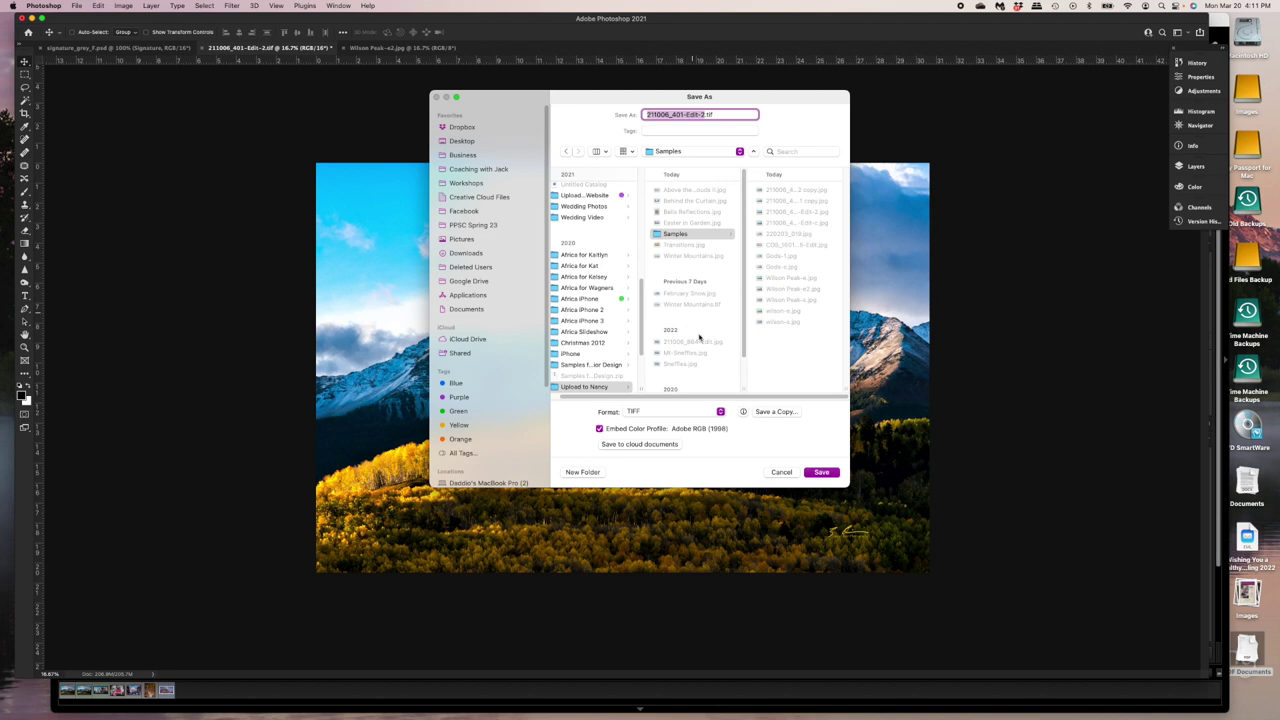
left_click(808, 300)
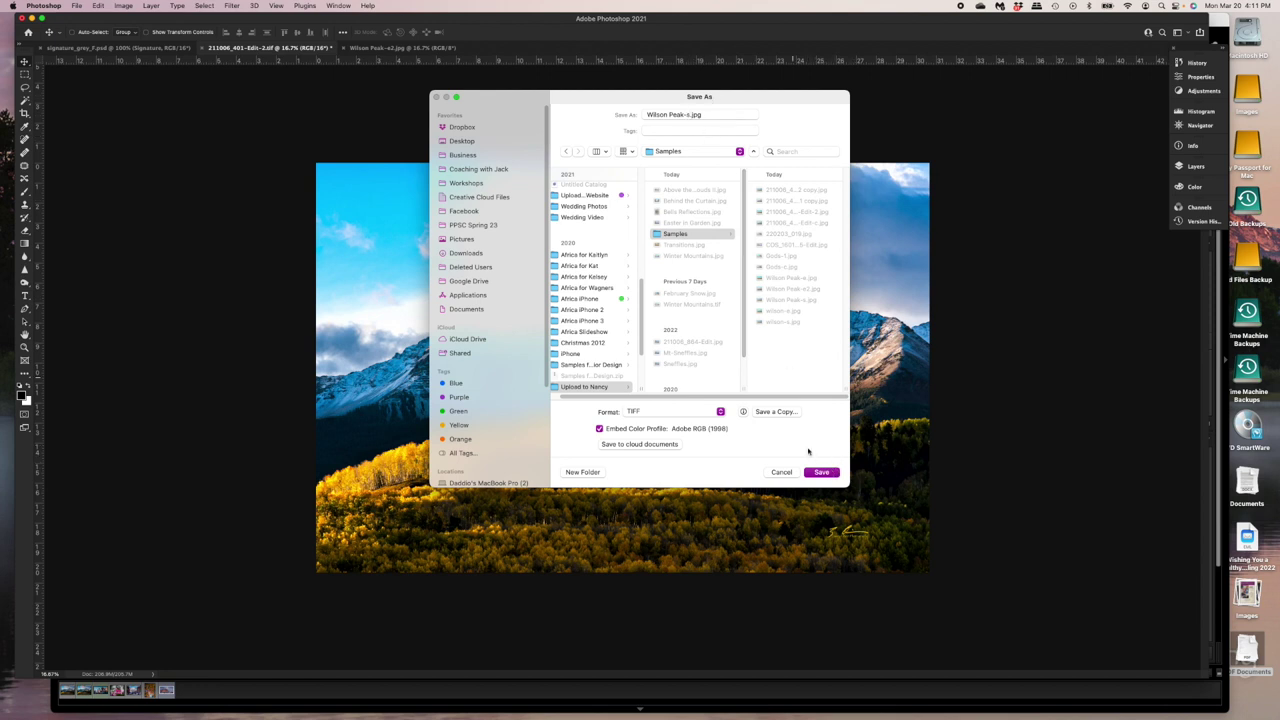
left_click(722, 411)
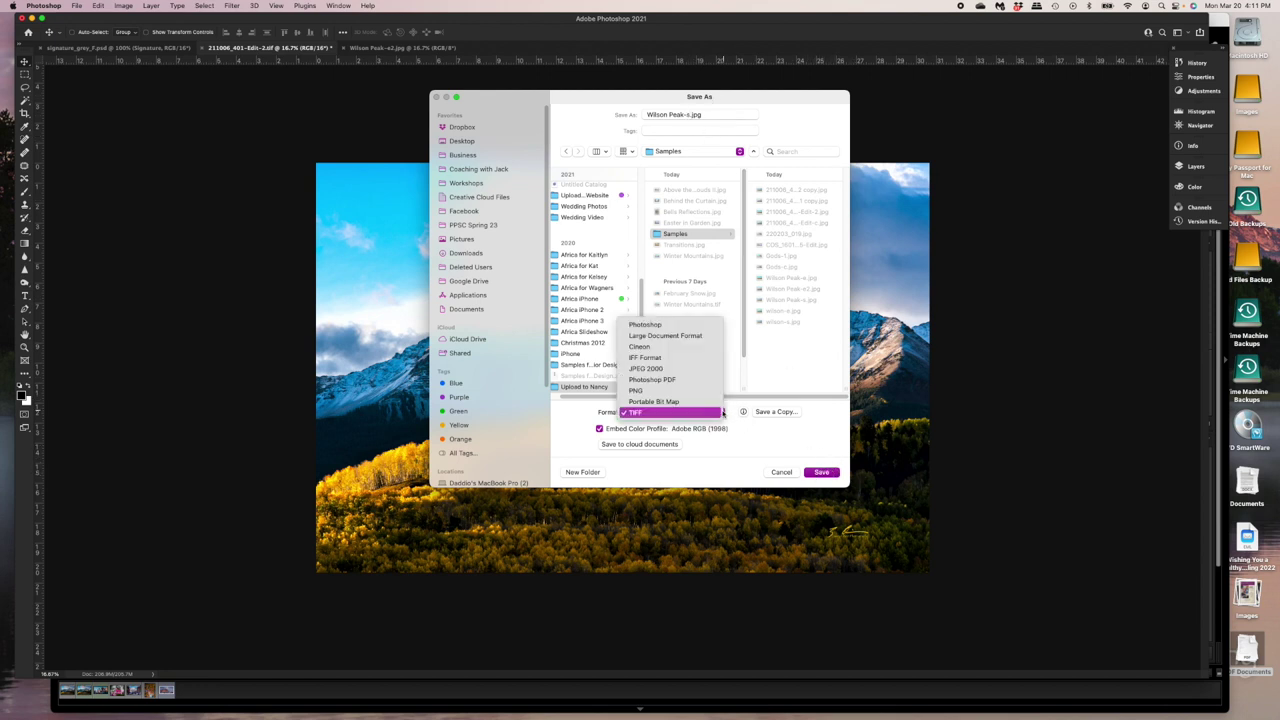
Choose JPEG 2000 as the Save As format.
left_click(657, 368)
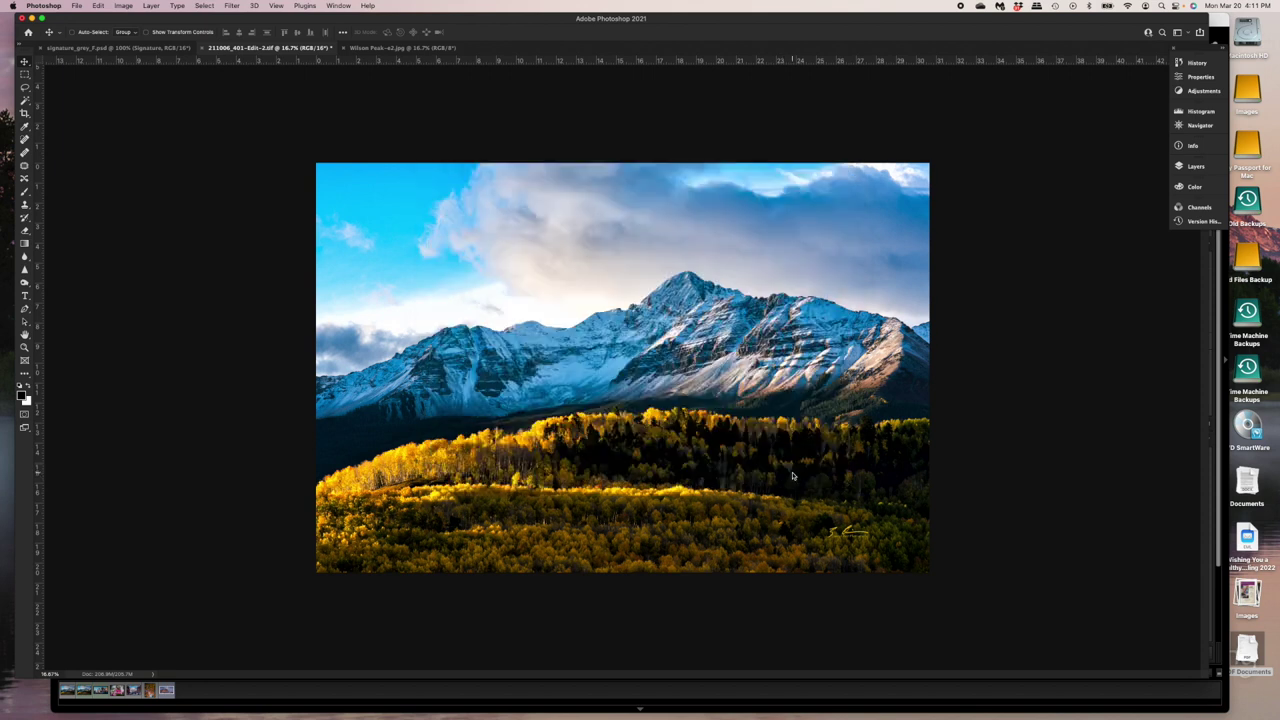
Set up Save a Copy as JPEG into Samples, reusing the name Wilson Peak-s.jpg.
left_click(75, 5)
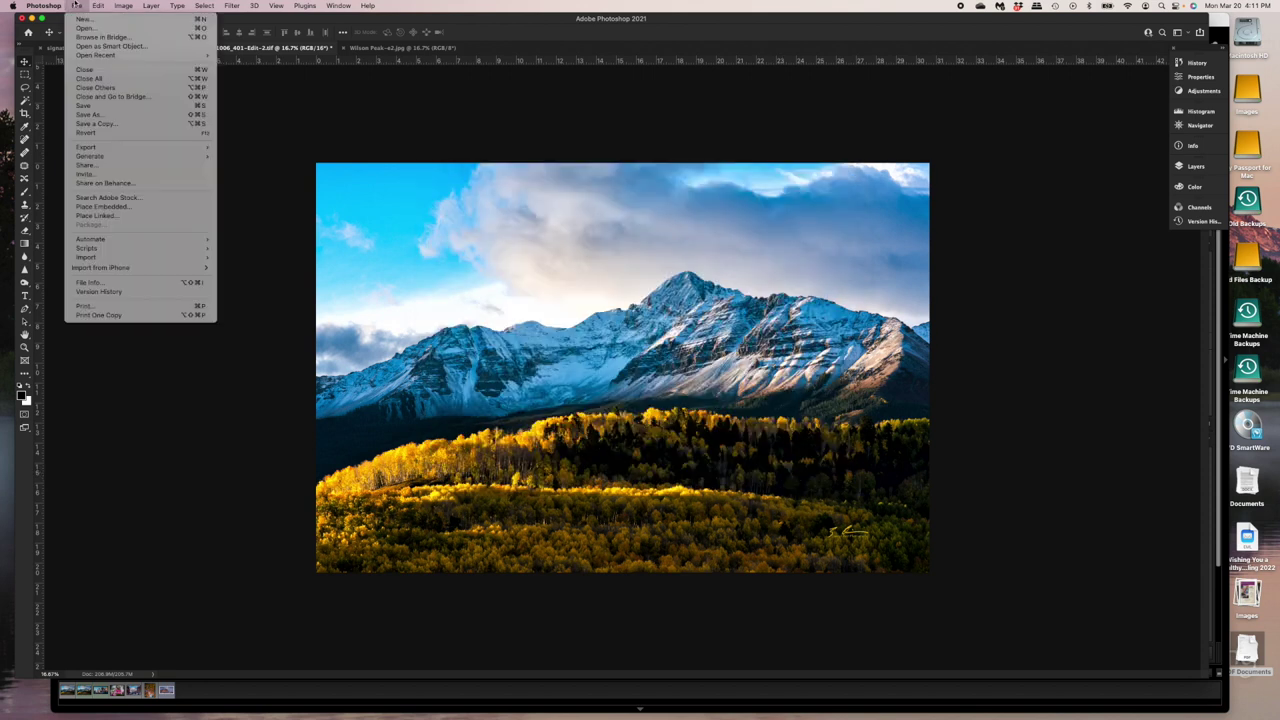
left_click(99, 124)
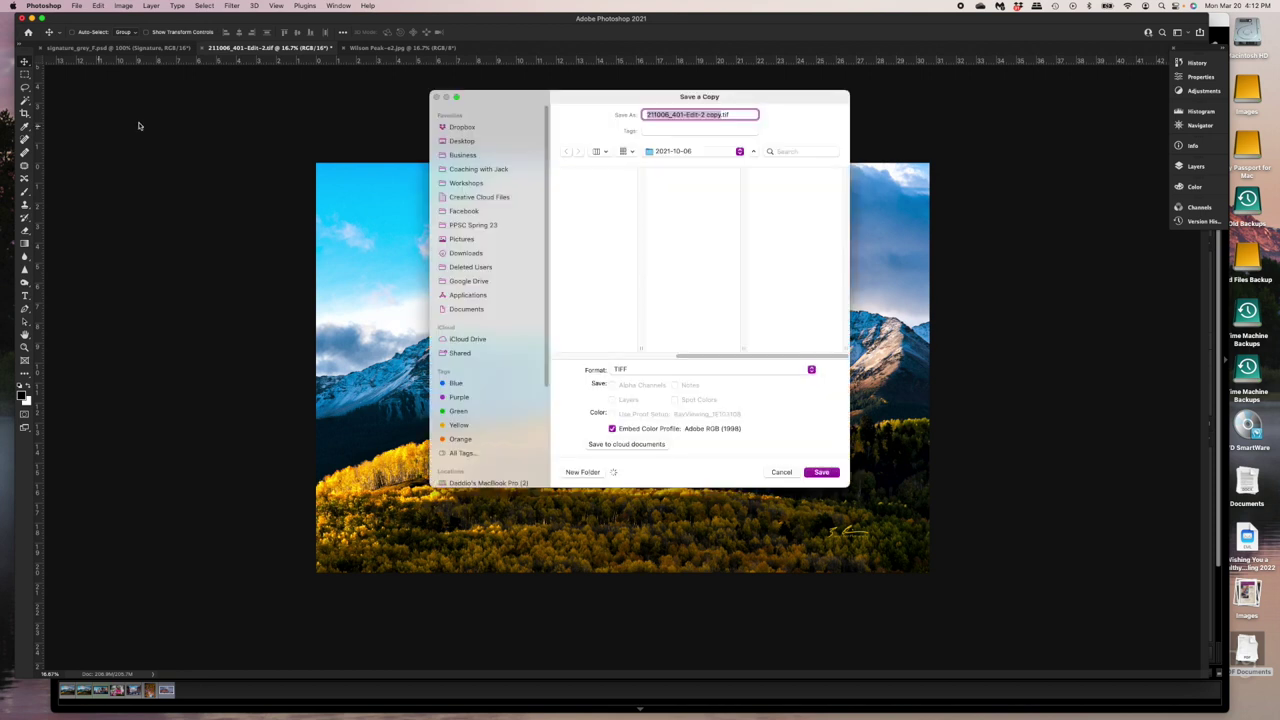
left_click(739, 151)
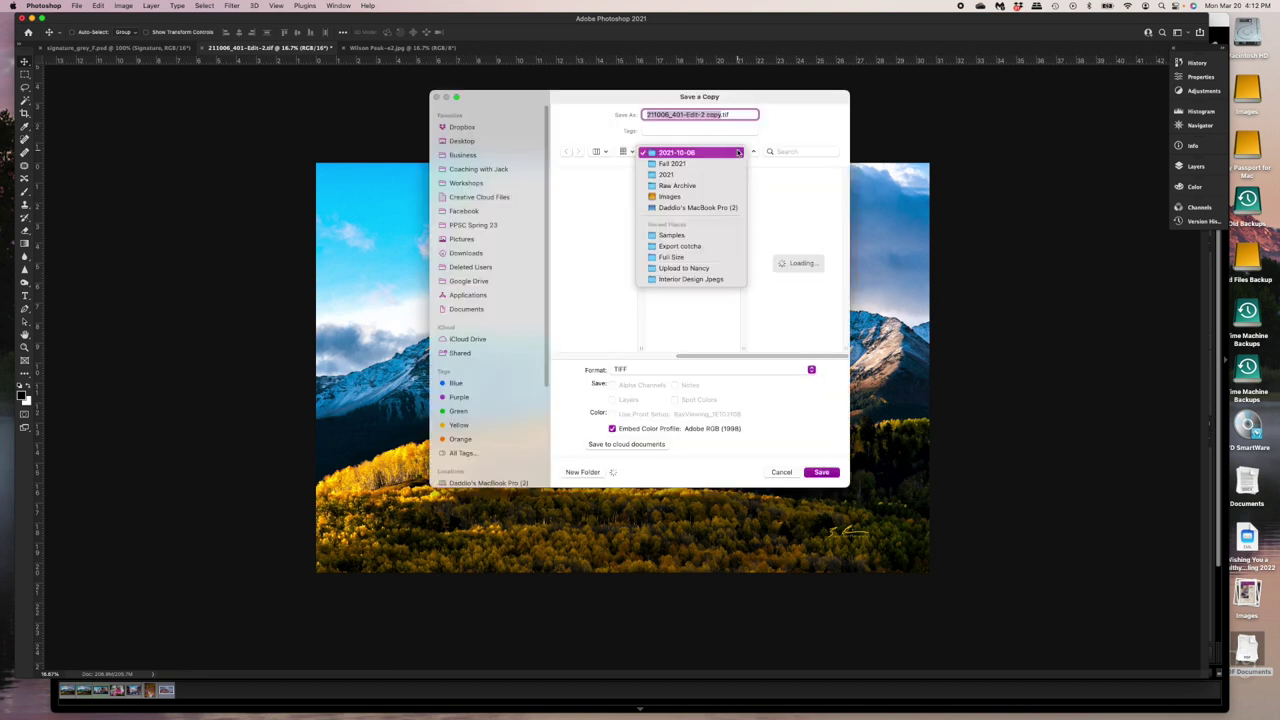
left_click(688, 235)
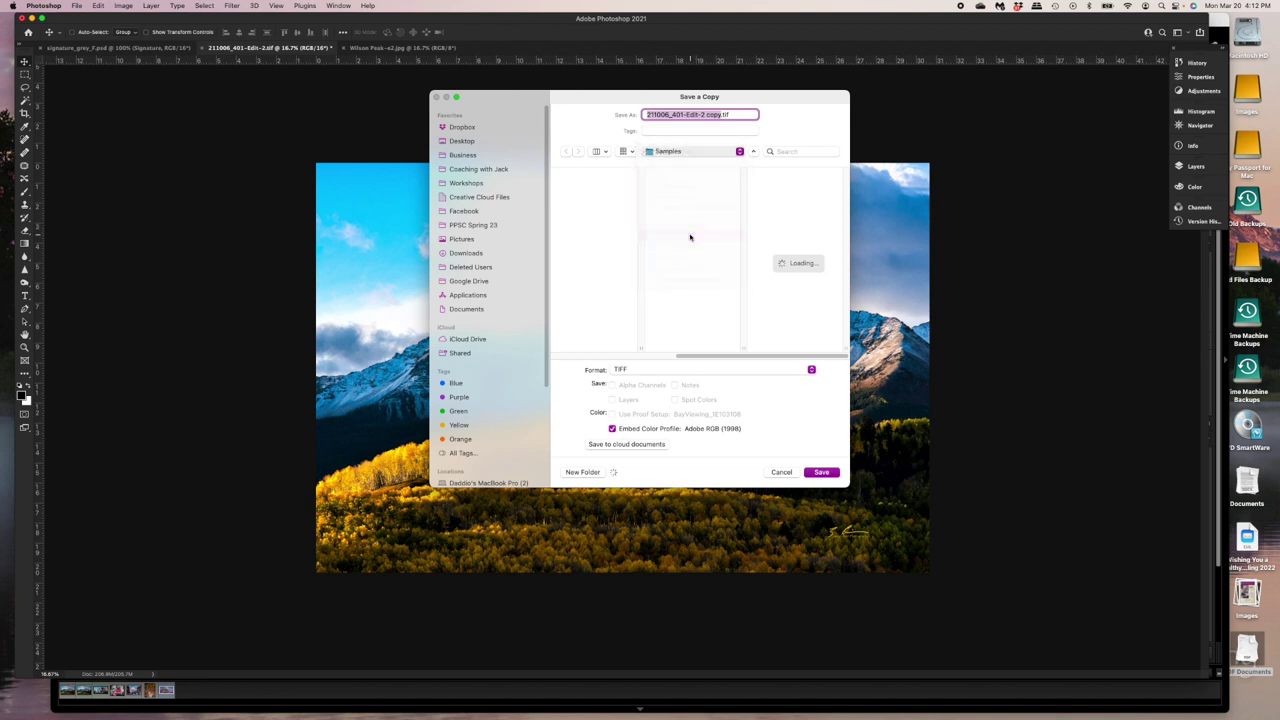
left_click(811, 370)
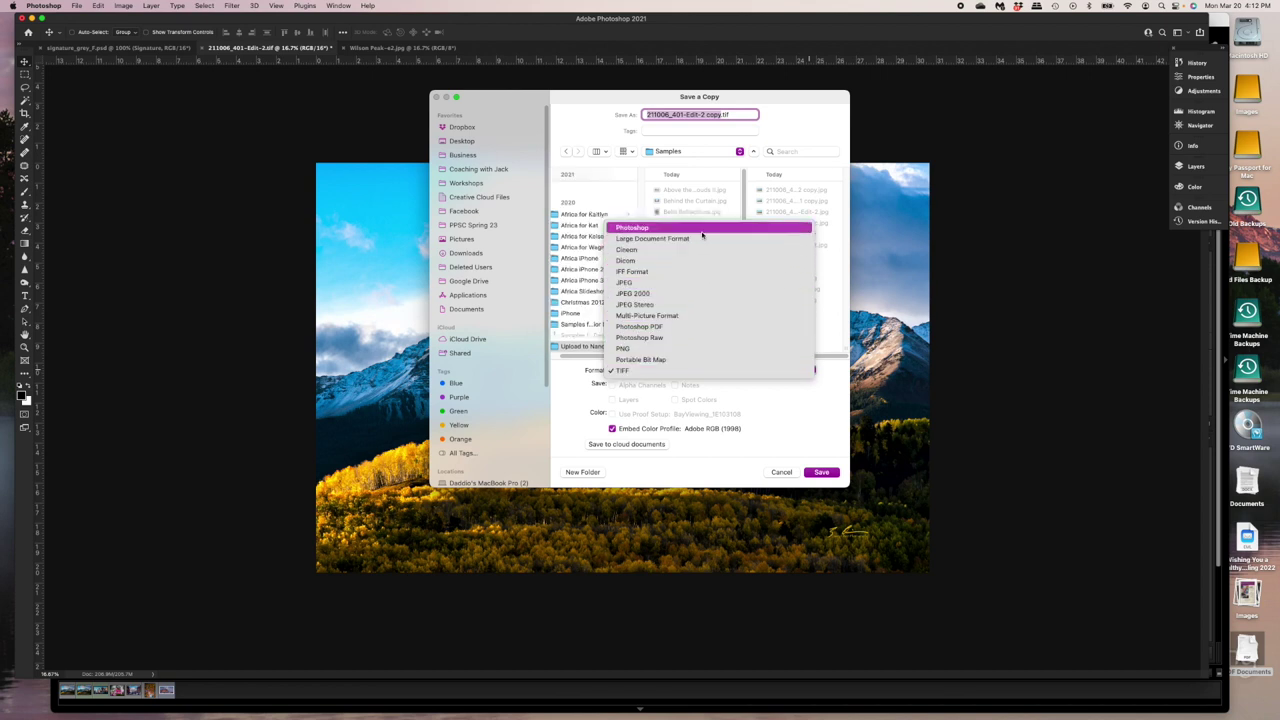
left_click(689, 284)
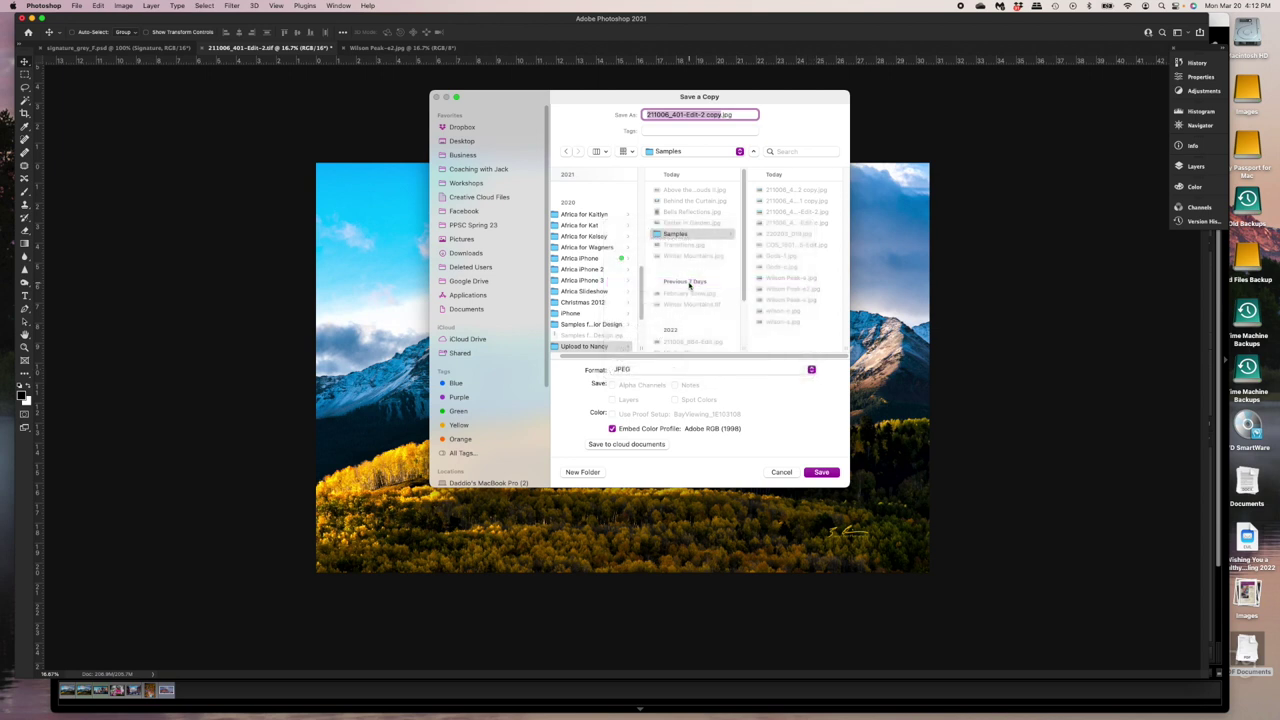
left_click(809, 302)
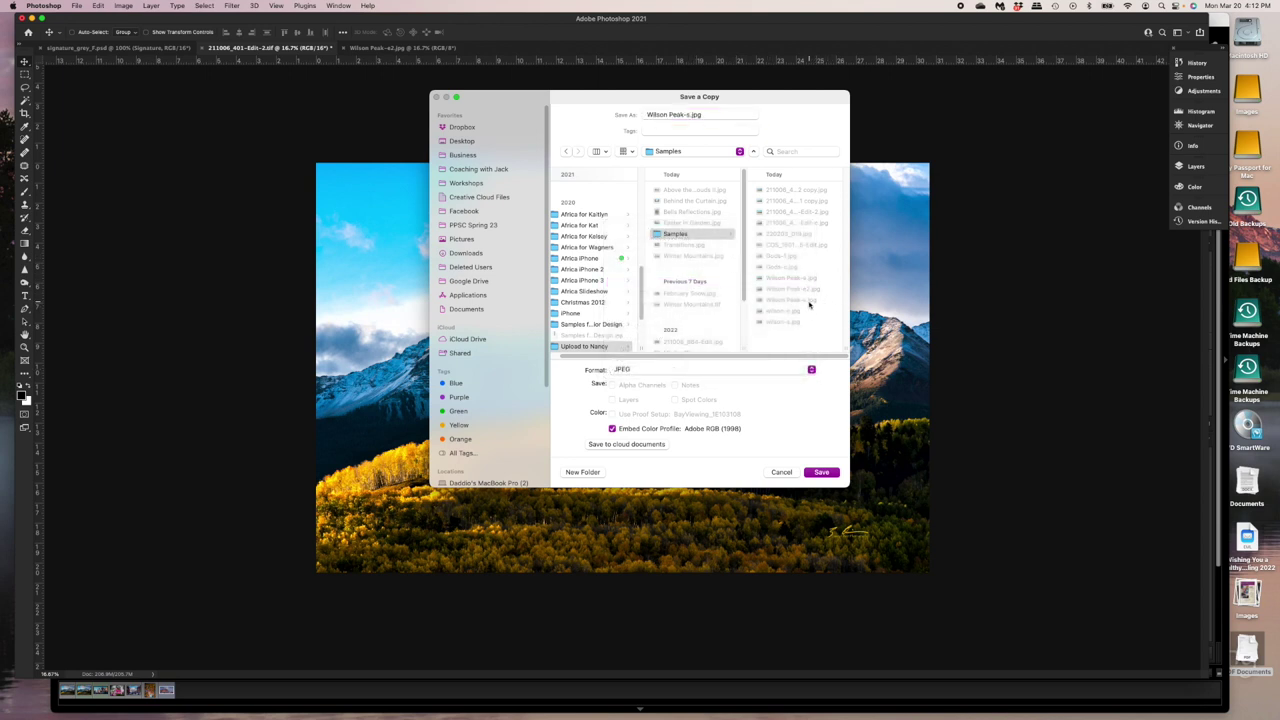
Replace the existing Wilson Peak-s.jpg at maximum JPEG quality, then show Samples in Finder.
left_click(813, 474)
left_click(678, 336)
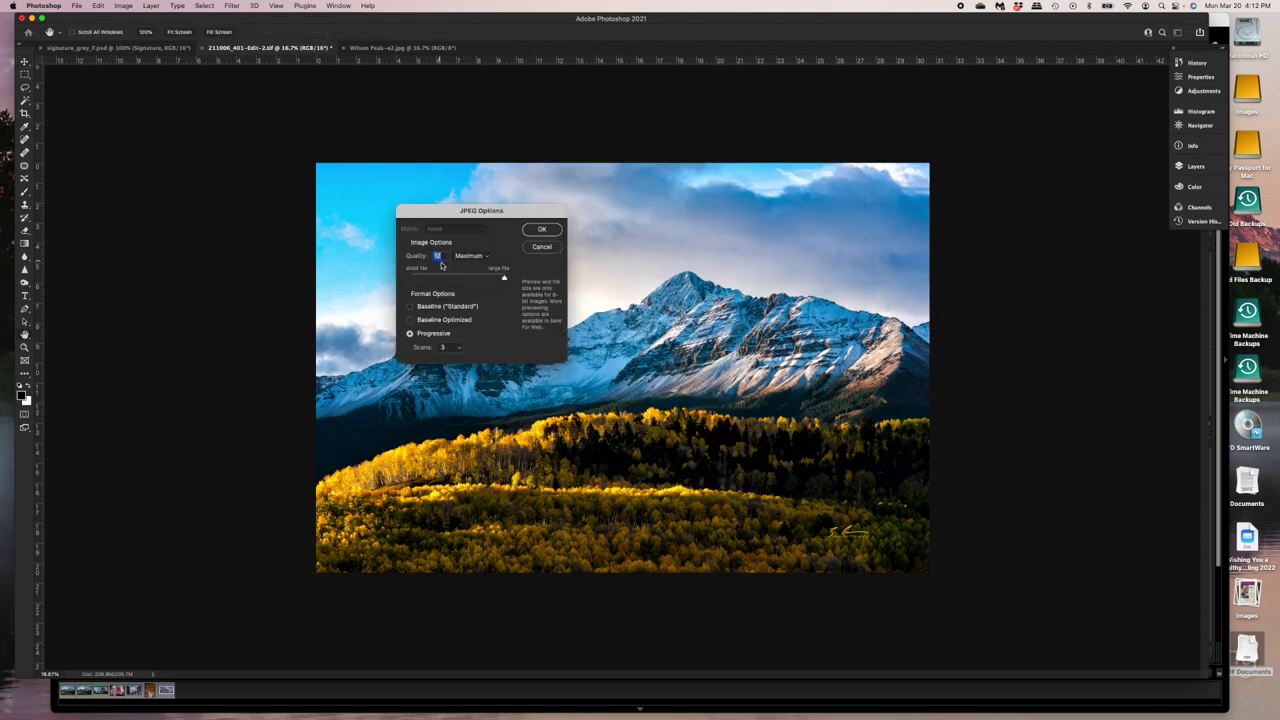
left_click(537, 231)
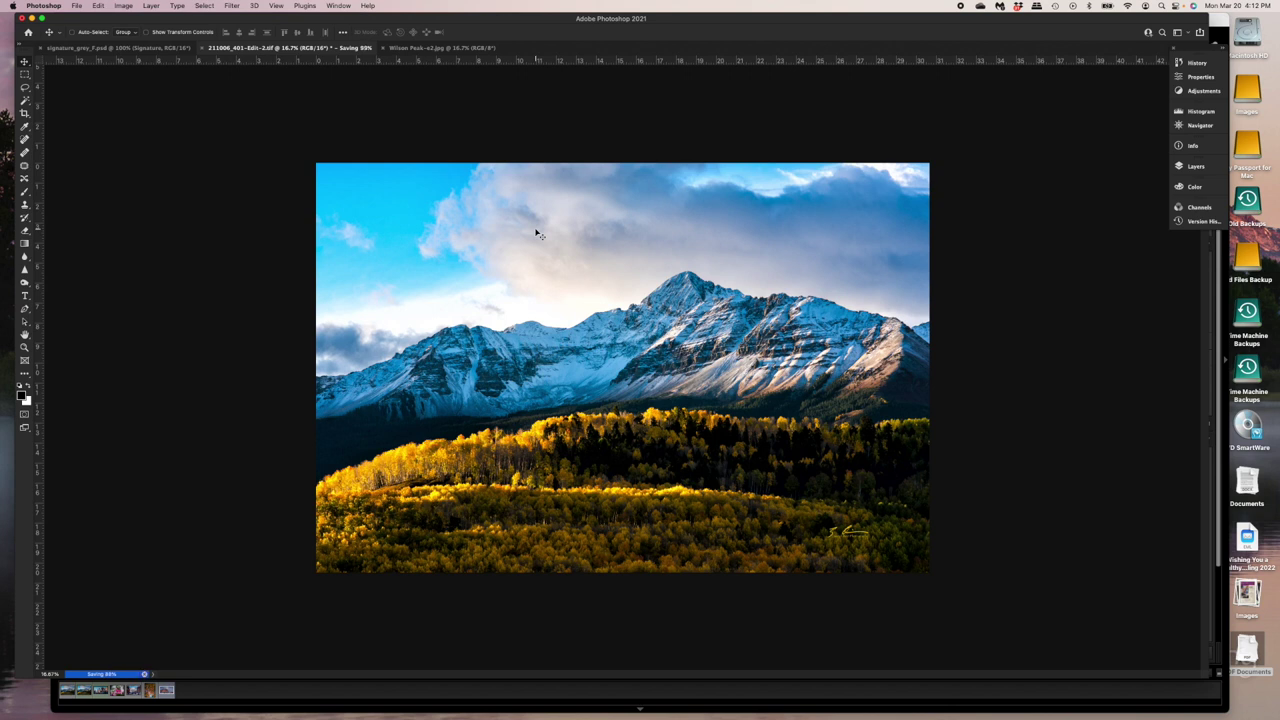
mouse_move(330, 705)
left_click(251, 703)
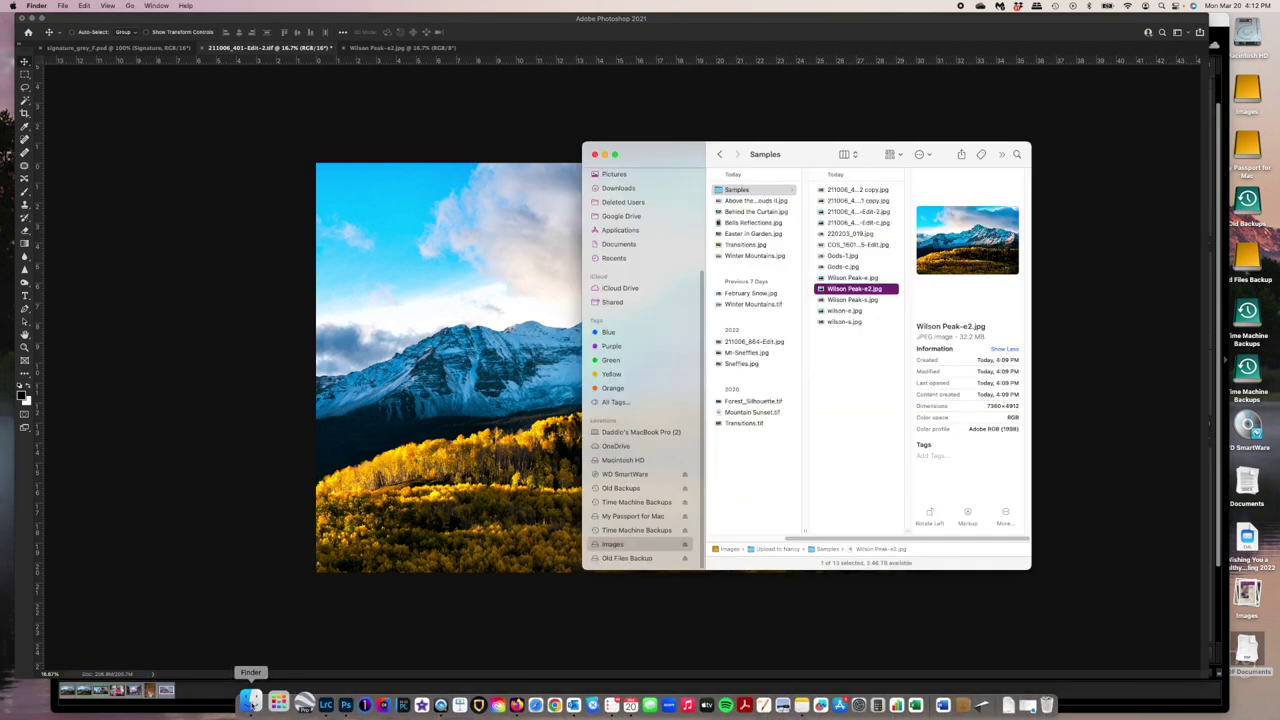
Drag Wilson Peak-s.jpg onto Photoshop's Dock icon and fit the opened image to the window.
left_click(855, 300)
left_click_drag(820, 305, 378, 710)
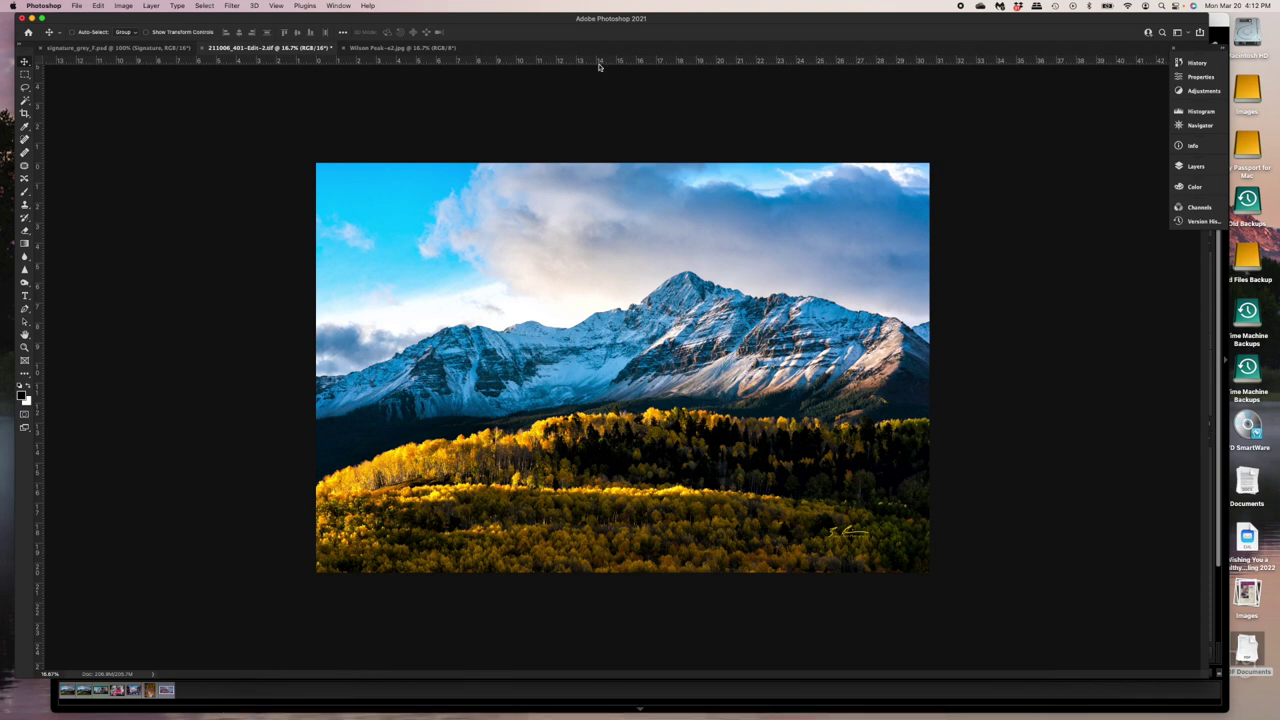
key("super+0")
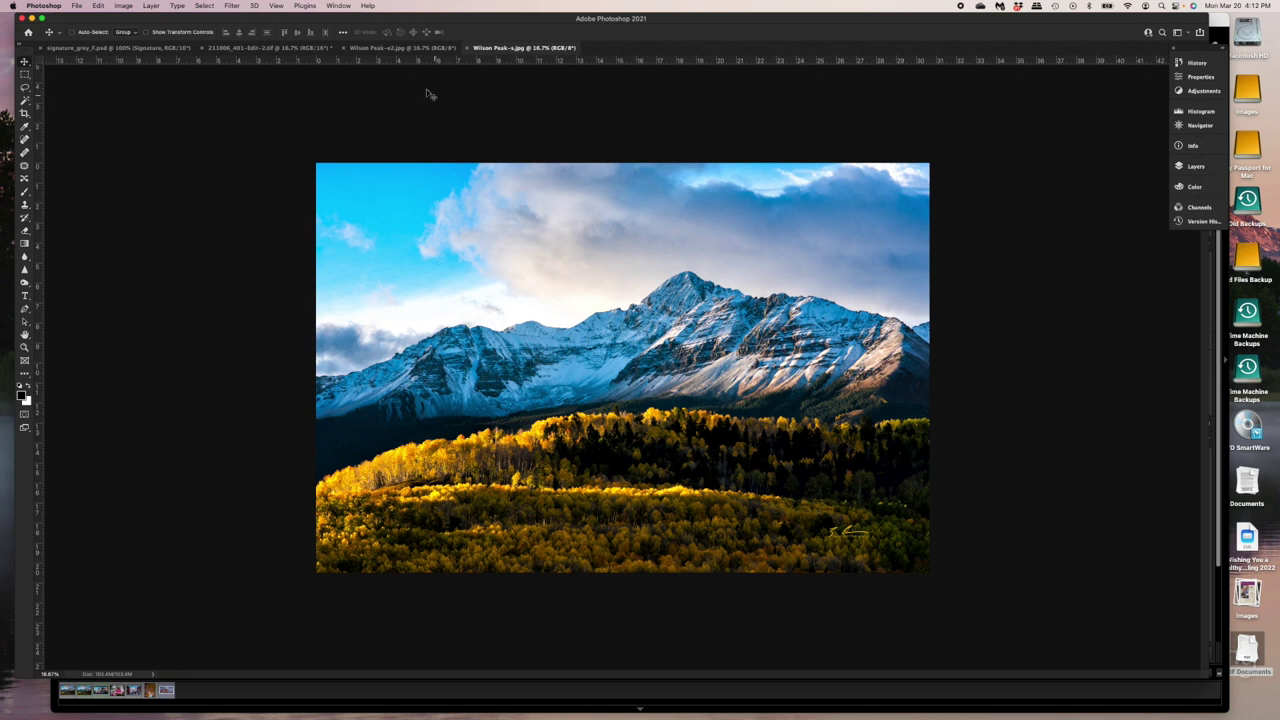
Flip between the Wilson Peak-s.jpg and 211006_401-Edit-2.tif tabs comparing colours, ending on the TIFF.
left_click(384, 49)
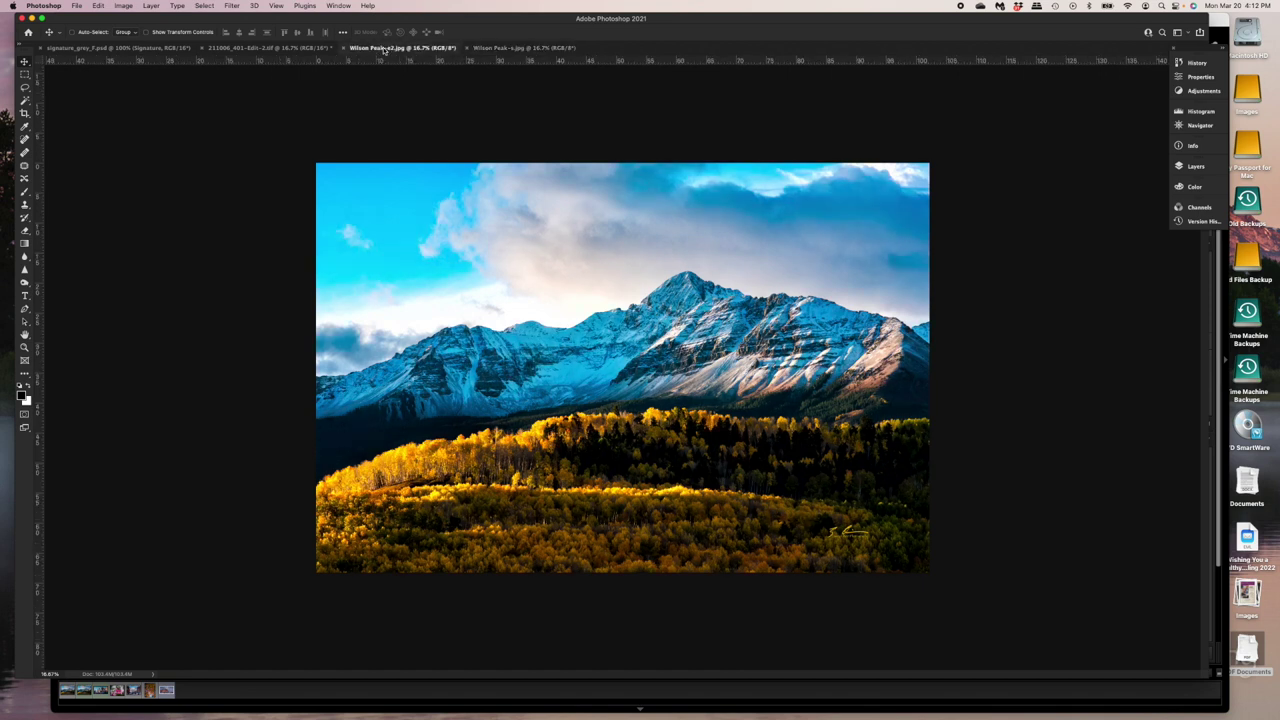
left_click(282, 49)
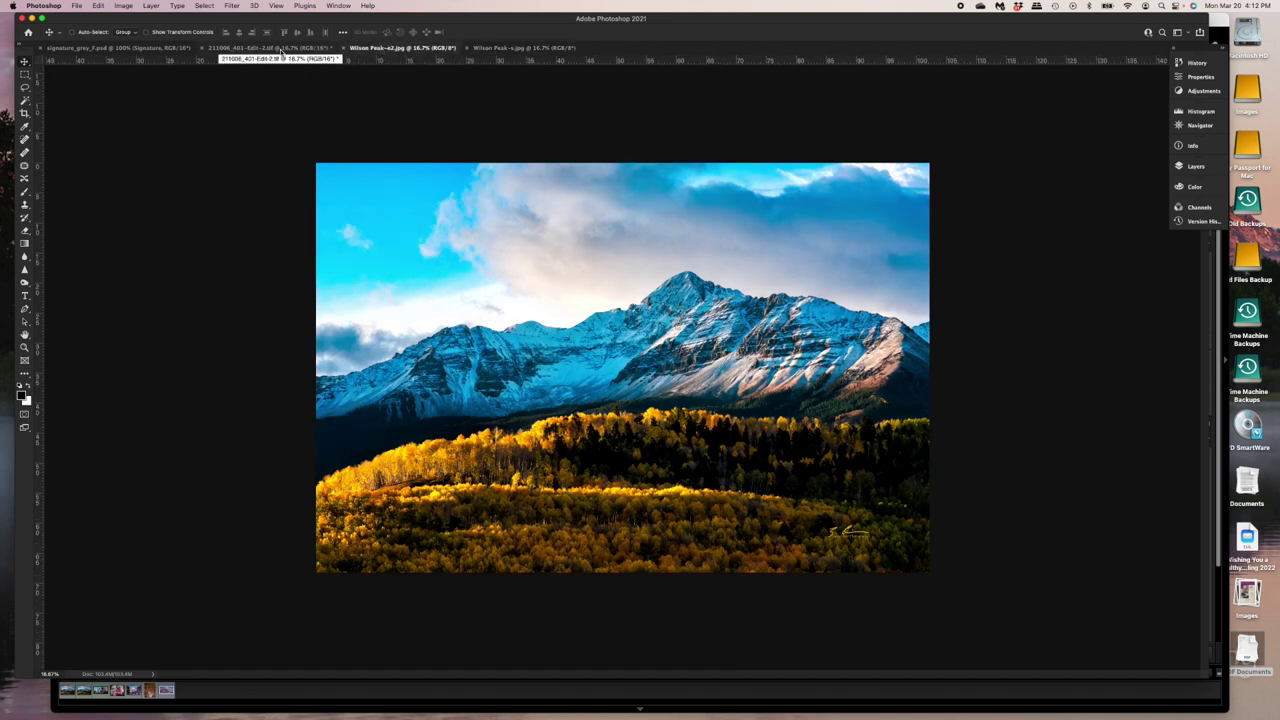
left_click(528, 48)
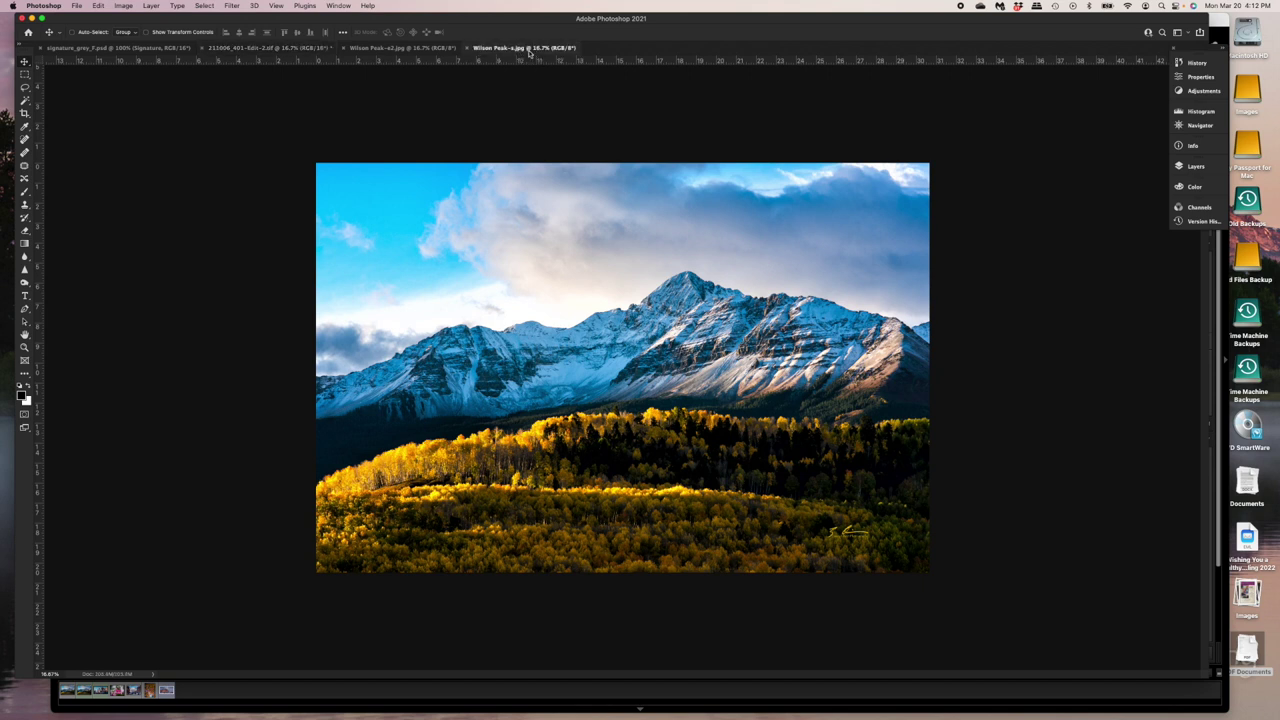
left_click(283, 50)
left_click(516, 49)
left_click(300, 48)
left_click(536, 50)
left_click(308, 49)
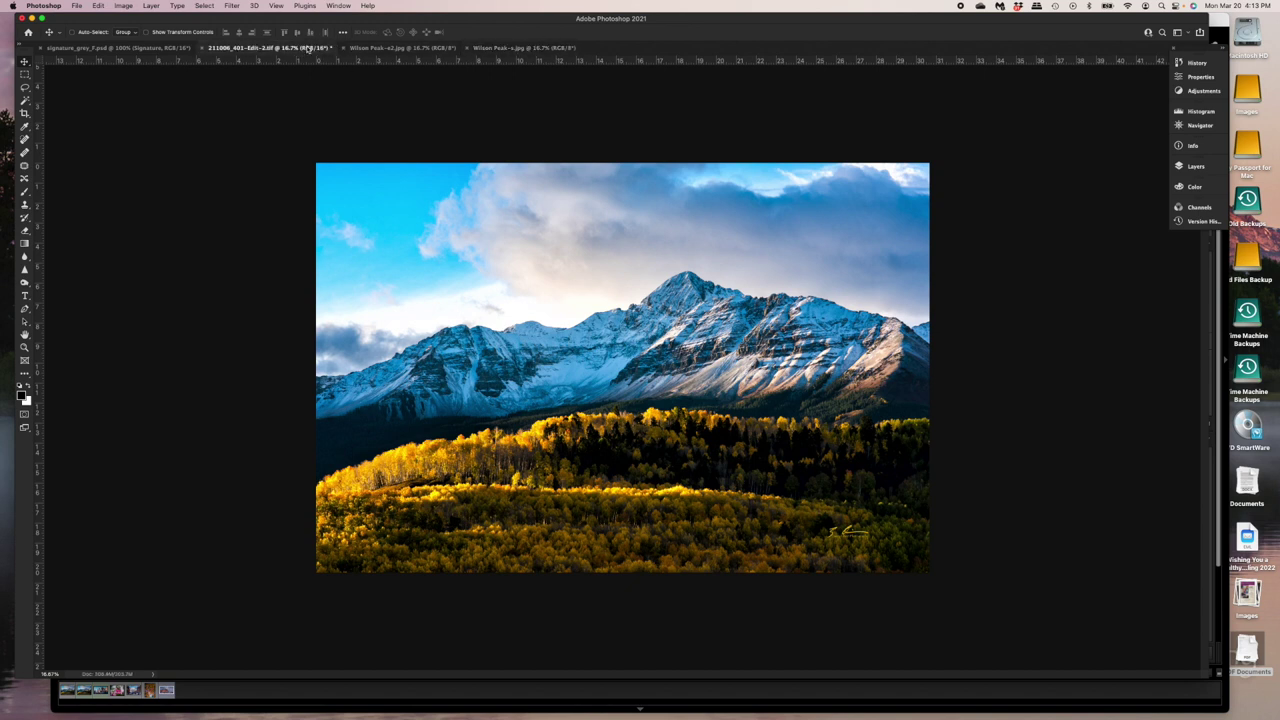
left_click(490, 48)
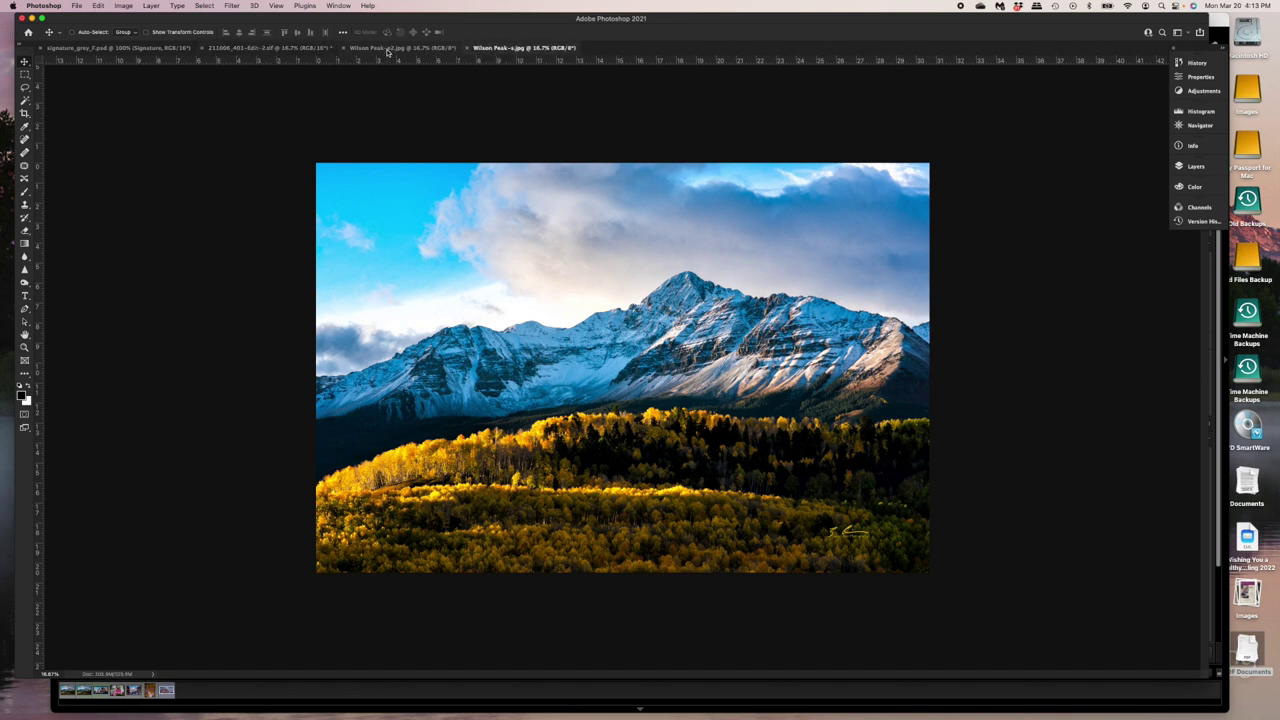
left_click(287, 49)
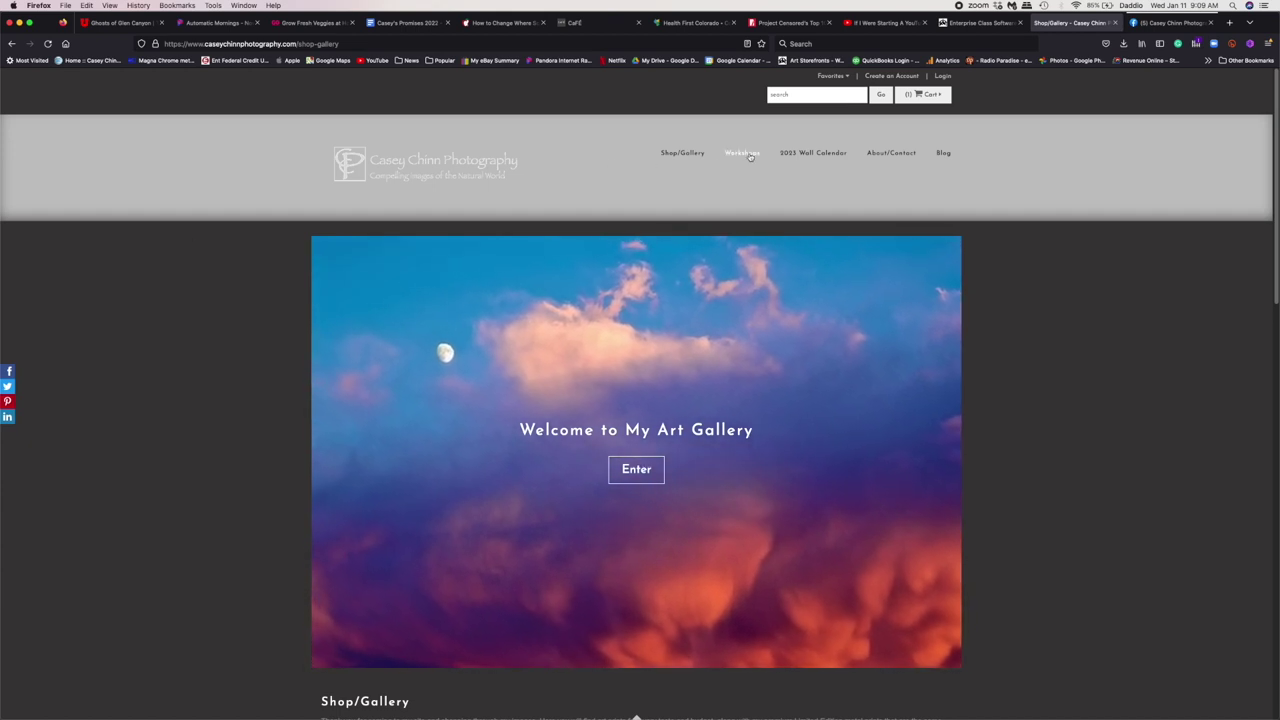
Look over the Workshops menu on the photographer's Shop/Gallery website.
mouse_move(756, 158)
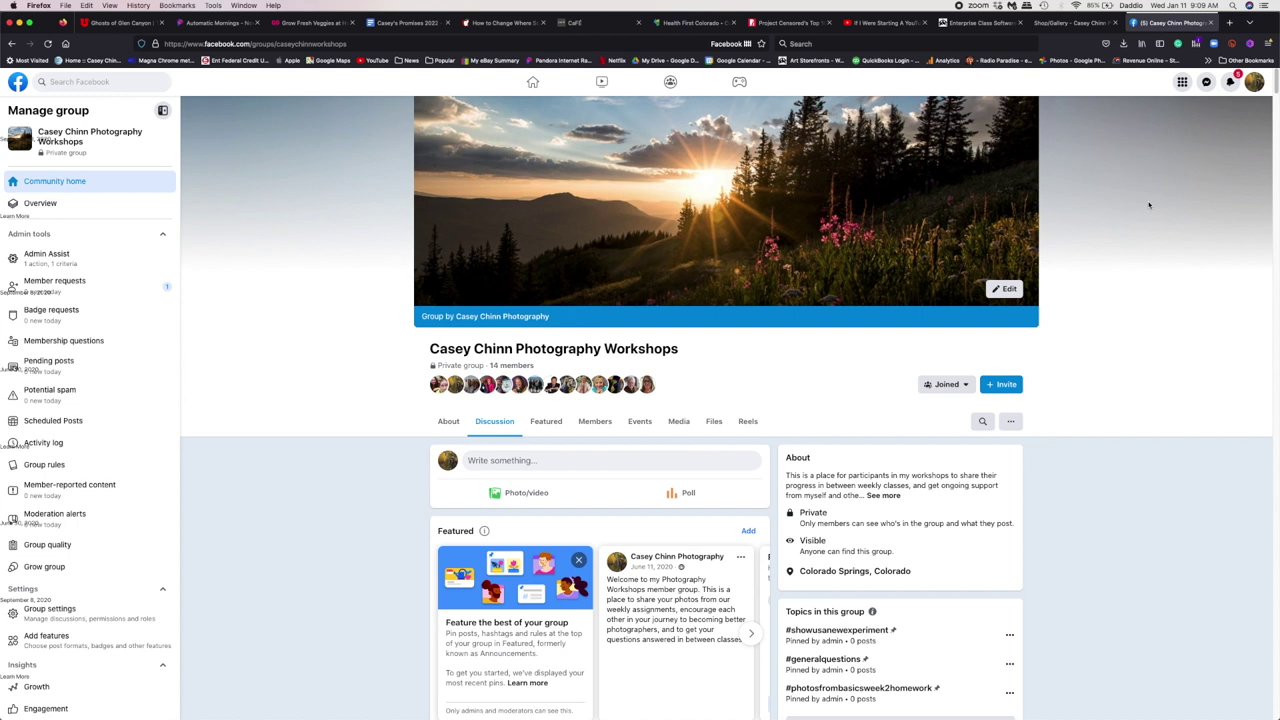
Scroll down the workshops group's Discussion feed through members' pine needle, fungi and Cottonwood photos.
scroll(1149, 205, "down", 5)
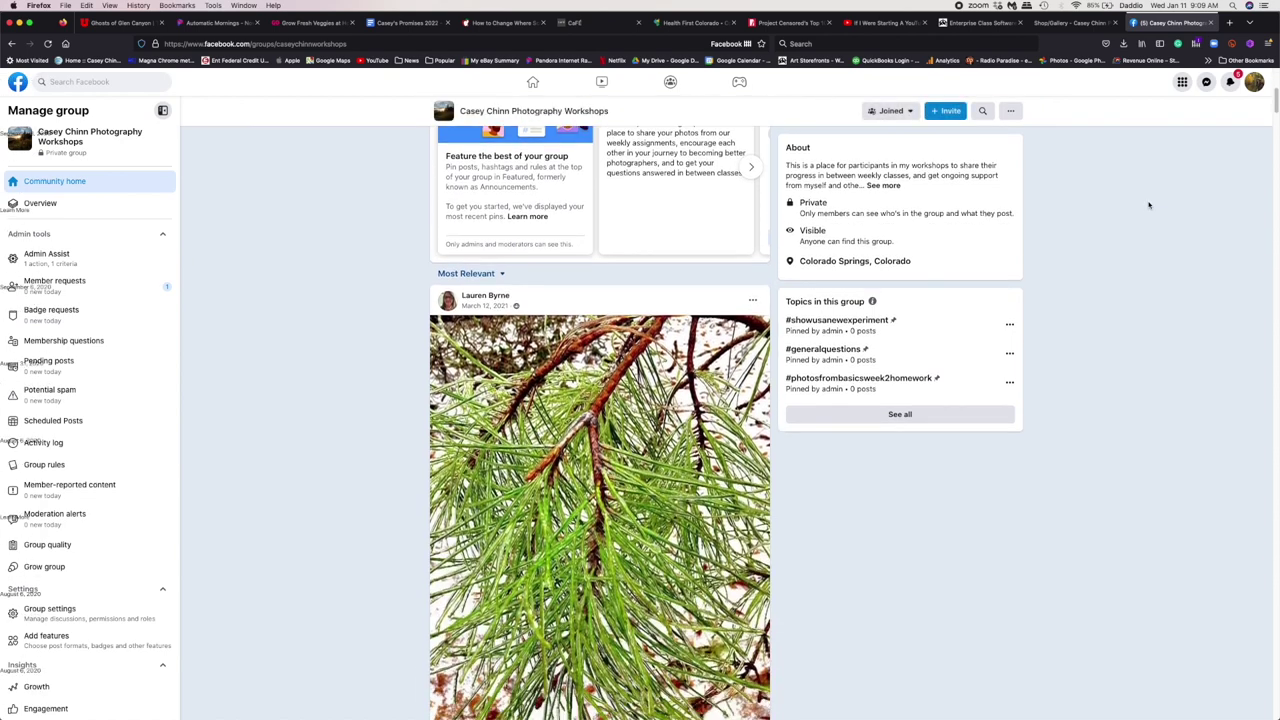
scroll(1149, 205, "down", 6)
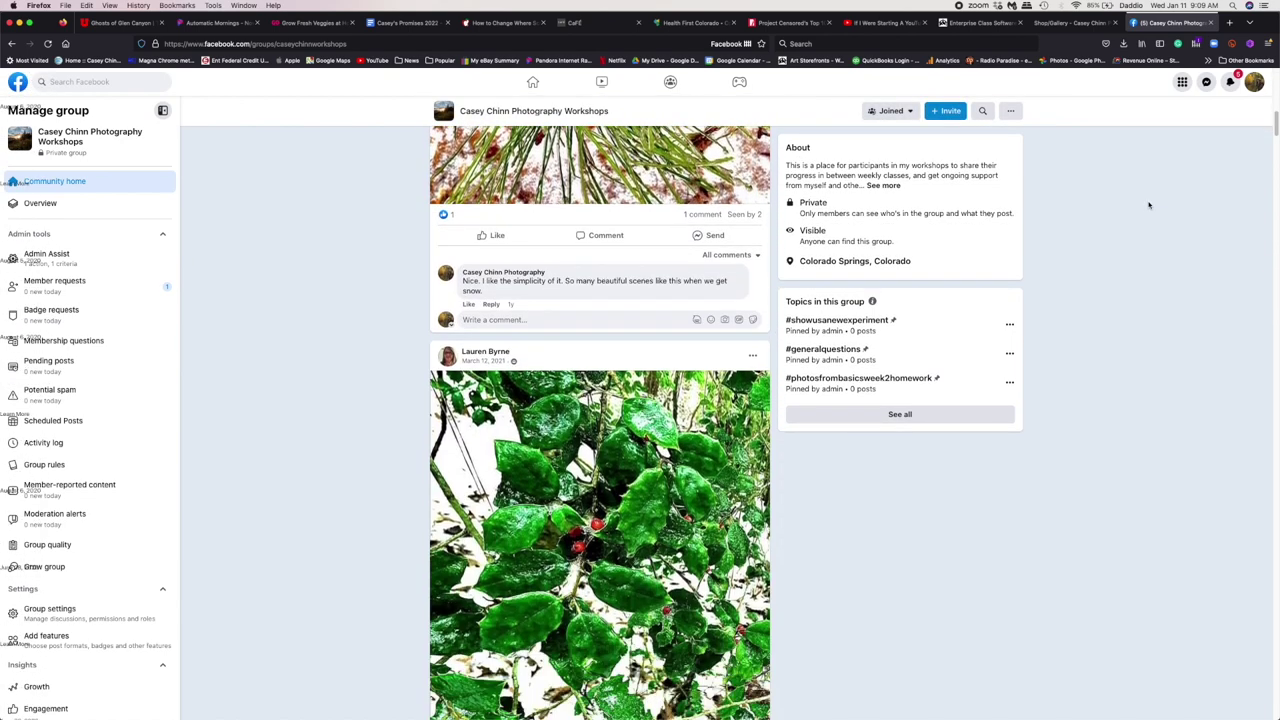
scroll(1149, 205, "down", 9)
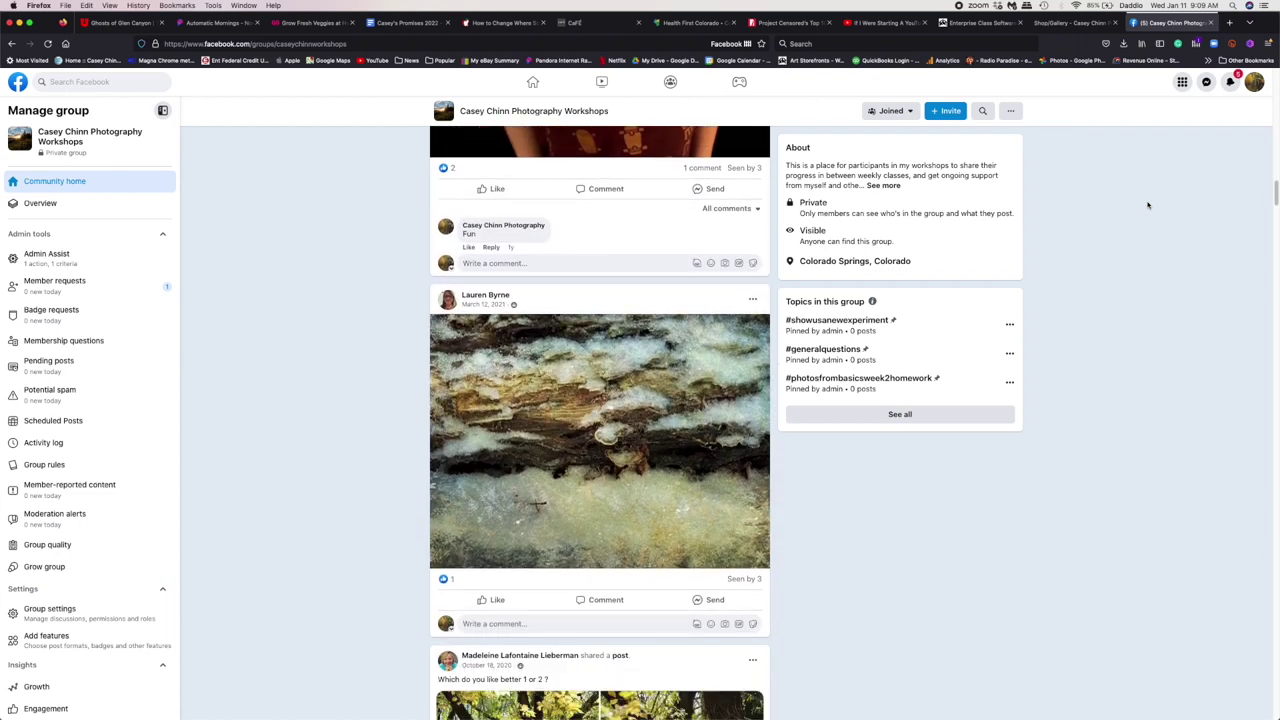
scroll(1148, 205, "down", 6)
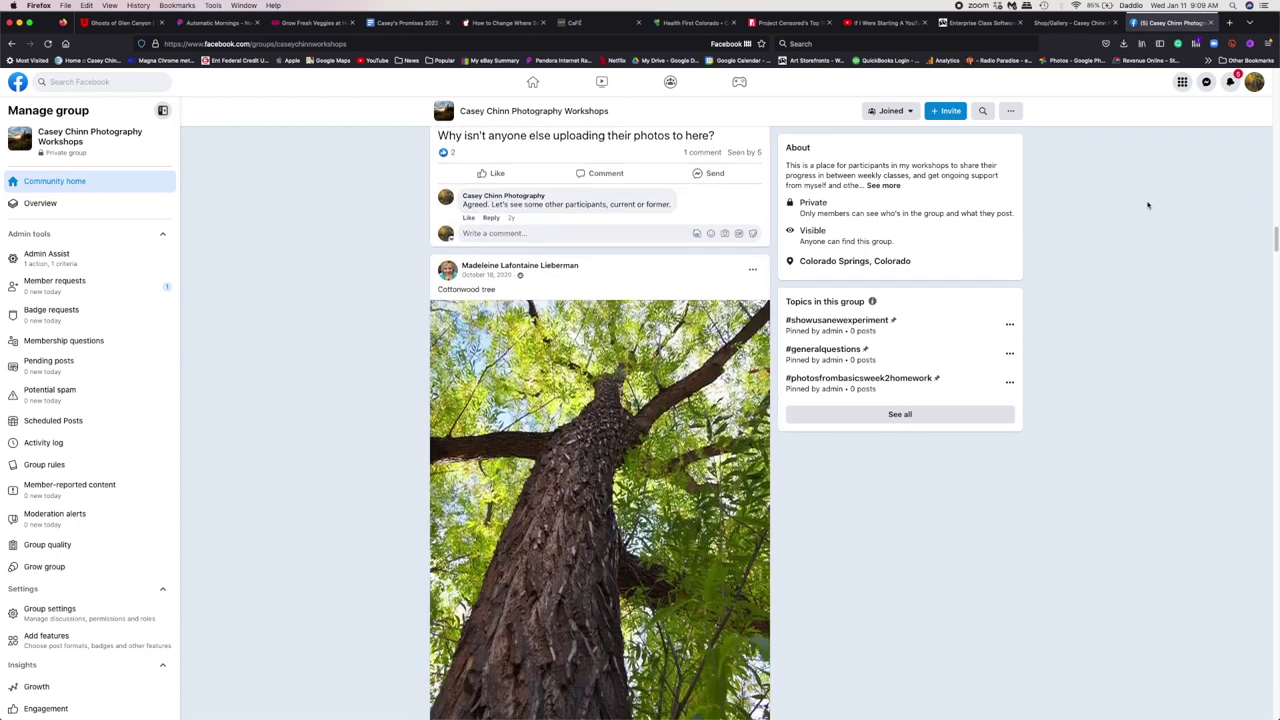